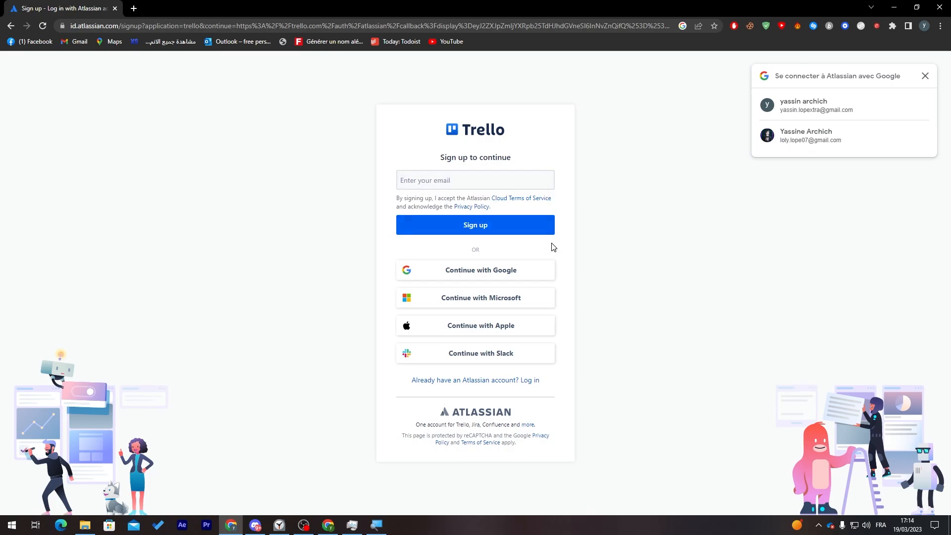
- Sign up to Trello with a Google account and start a new board in the Espace de travail Trello workspace
{"action": "left_click", "coordinate": [465, 273]}
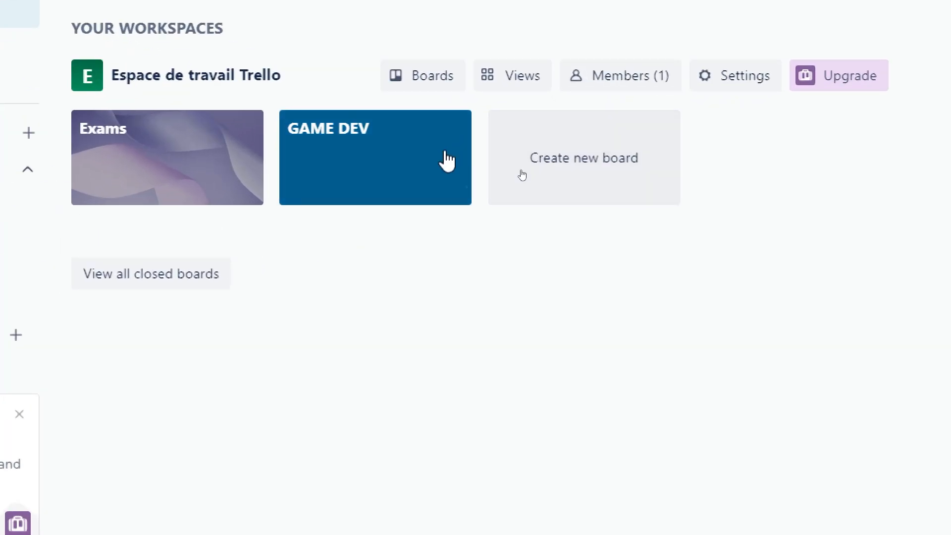
{"action": "left_click", "coordinate": [563, 154]}
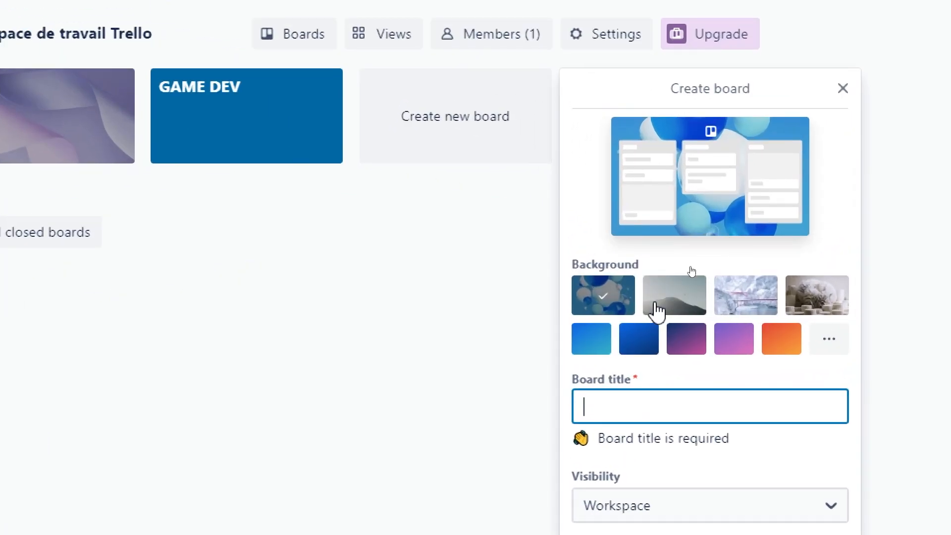
- Try out several photo and gradient backgrounds for the new board, ending on the blue spheres photo
{"action": "left_click", "coordinate": [694, 268]}
{"action": "left_click", "coordinate": [771, 306]}
{"action": "left_click", "coordinate": [833, 302]}
{"action": "left_click", "coordinate": [825, 359]}
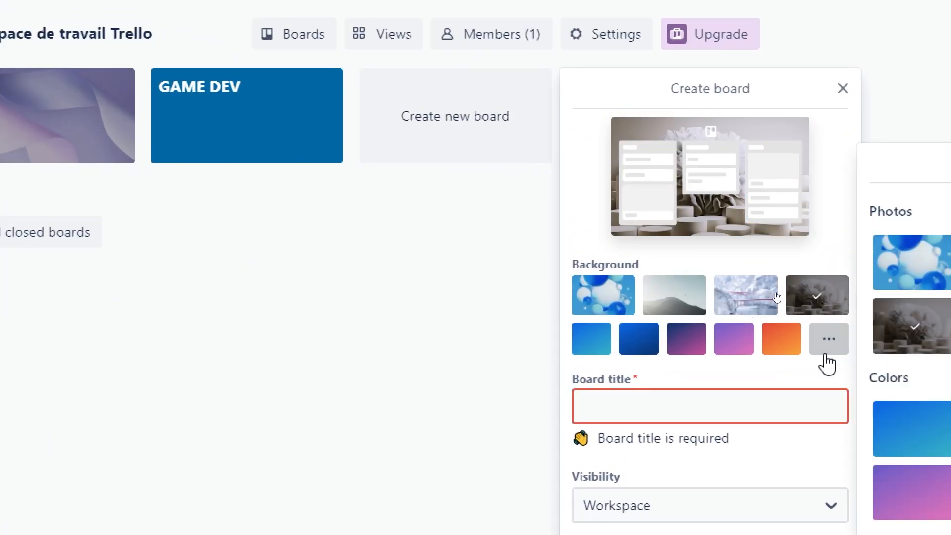
{"action": "left_click", "coordinate": [827, 348]}
{"action": "left_click", "coordinate": [733, 346]}
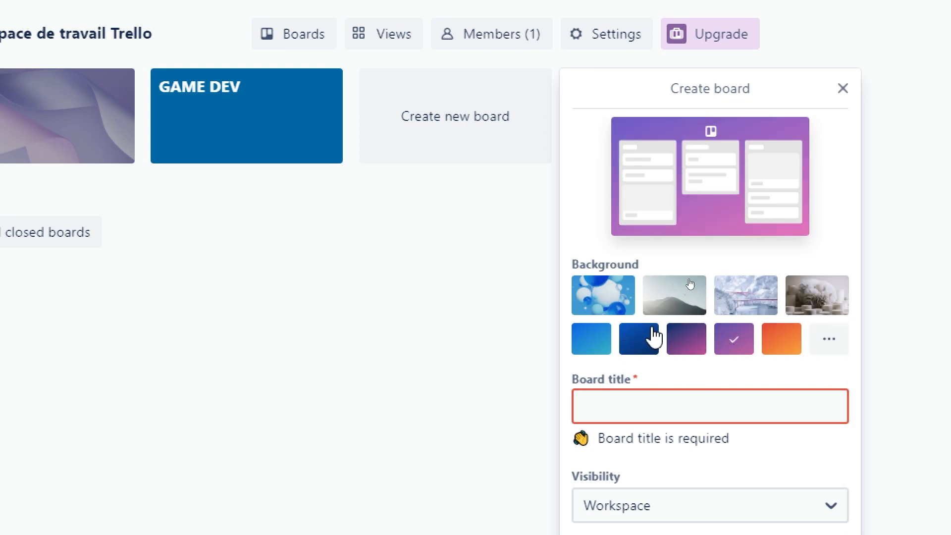
{"action": "left_click", "coordinate": [644, 337]}
{"action": "left_click", "coordinate": [580, 344]}
{"action": "left_click", "coordinate": [678, 309]}
{"action": "left_click", "coordinate": [601, 304]}
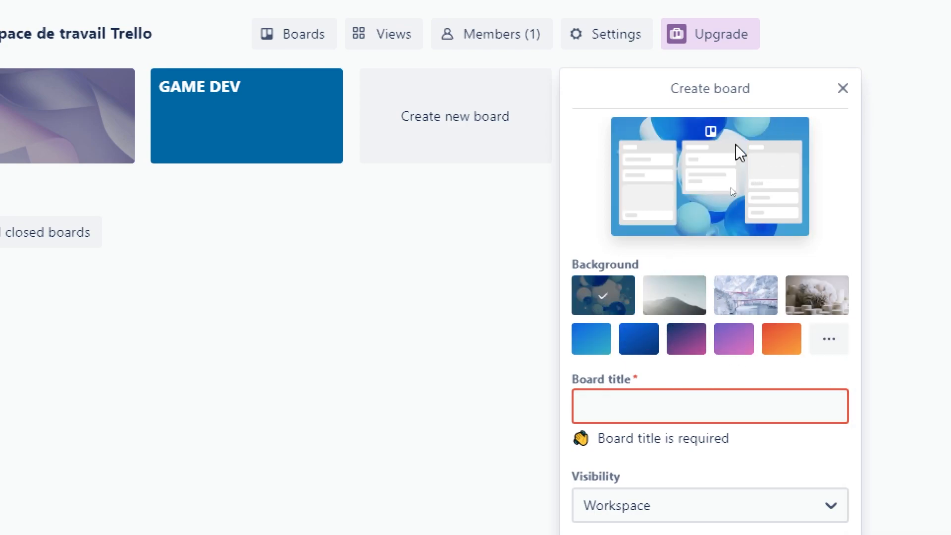
{"action": "left_click", "coordinate": [747, 295]}
{"action": "left_click", "coordinate": [813, 295]}
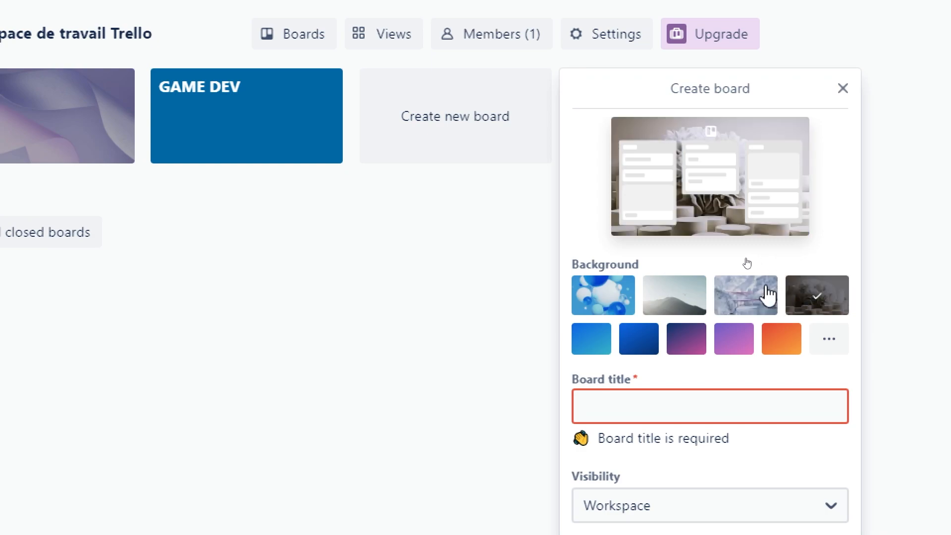
{"action": "left_click", "coordinate": [630, 297]}
{"action": "left_click", "coordinate": [654, 297]}
{"action": "left_click", "coordinate": [610, 303]}
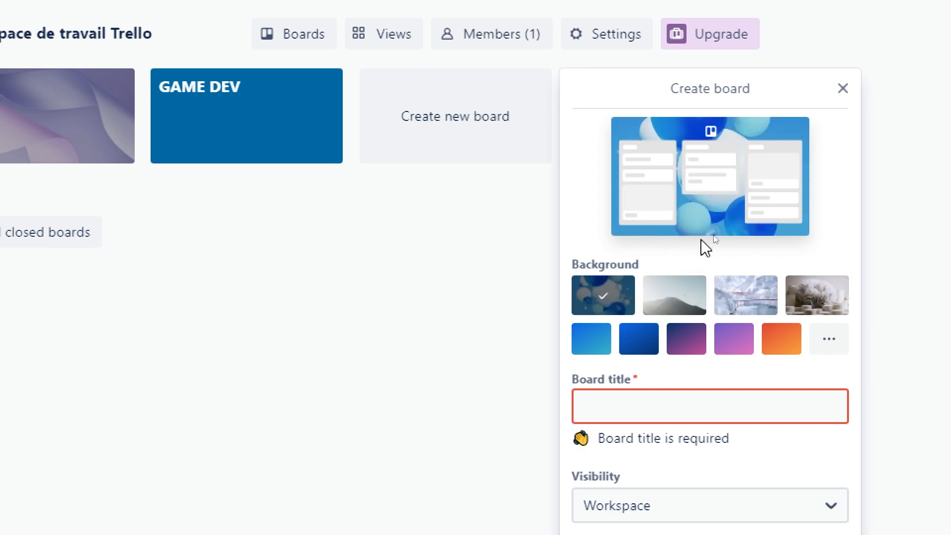
- Title the new board "Study"
{"action": "left_click", "coordinate": [712, 421]}
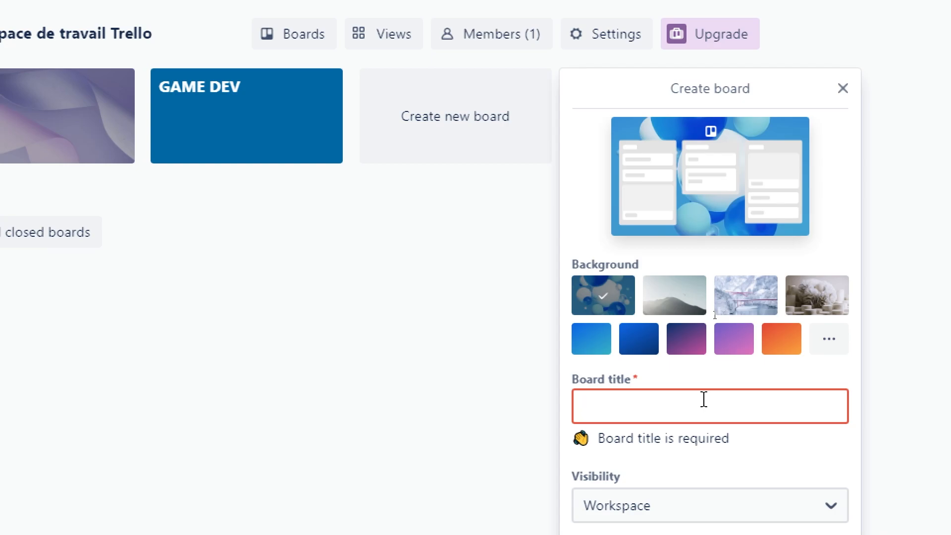
{"action": "type", "text": "Sutdy"}
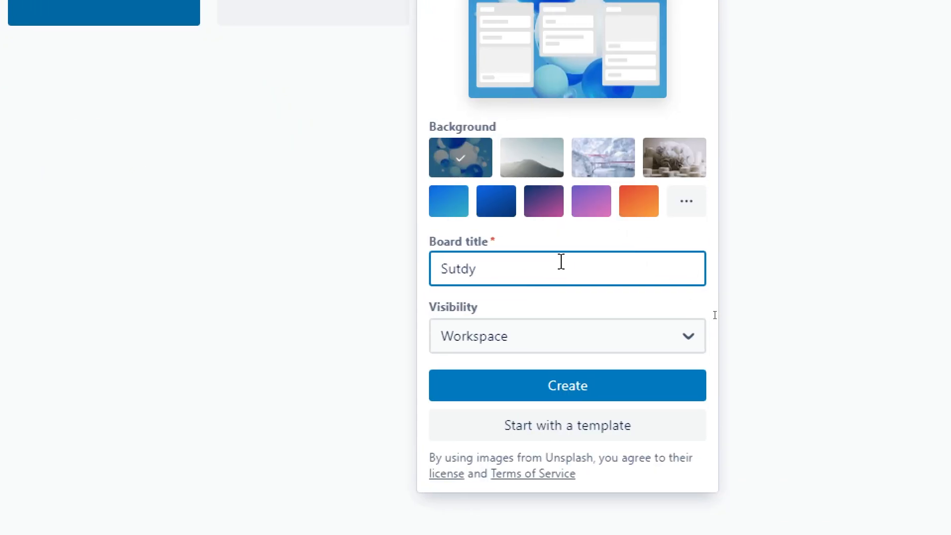
{"action": "key", "text": "BackSpace"}
{"action": "key", "text": "BackSpace"}
{"action": "key", "text": "BackSpace"}
{"action": "key", "text": "BackSpace"}
{"action": "type", "text": "tudy"}
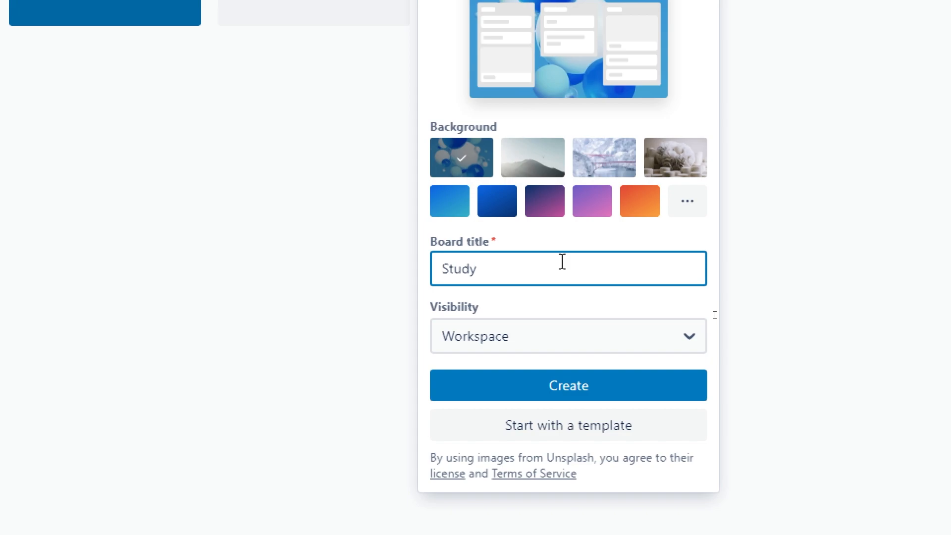
- Set the board's visibility to Private and create the board
{"action": "left_click", "coordinate": [497, 334]}
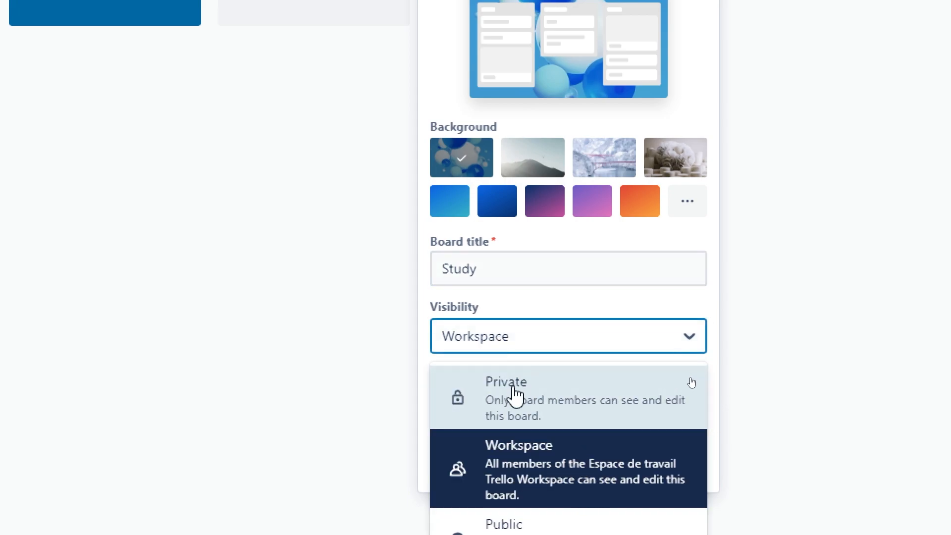
{"action": "scroll", "coordinate": [527, 490], "scroll_direction": "down", "scroll_amount": 2}
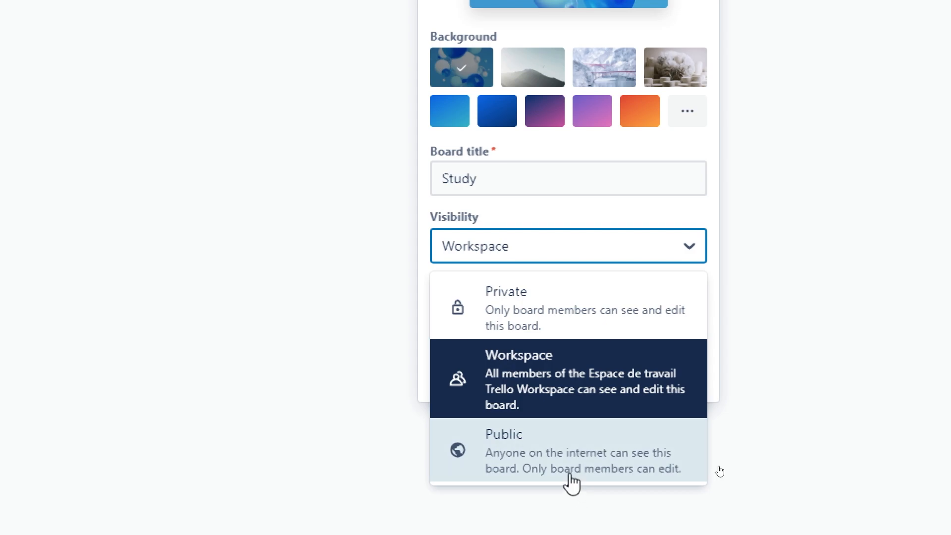
{"action": "left_click", "coordinate": [460, 258]}
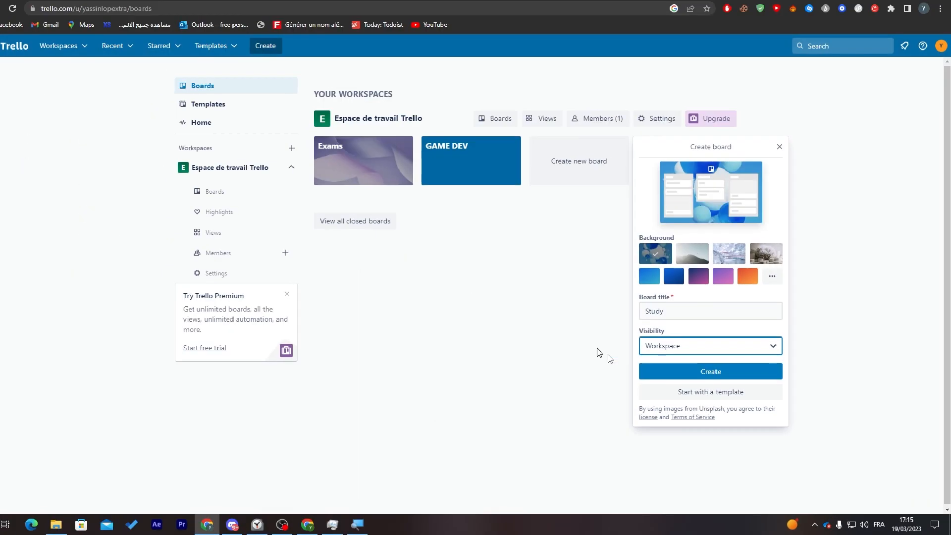
{"action": "left_click", "coordinate": [680, 361]}
{"action": "left_click", "coordinate": [666, 375]}
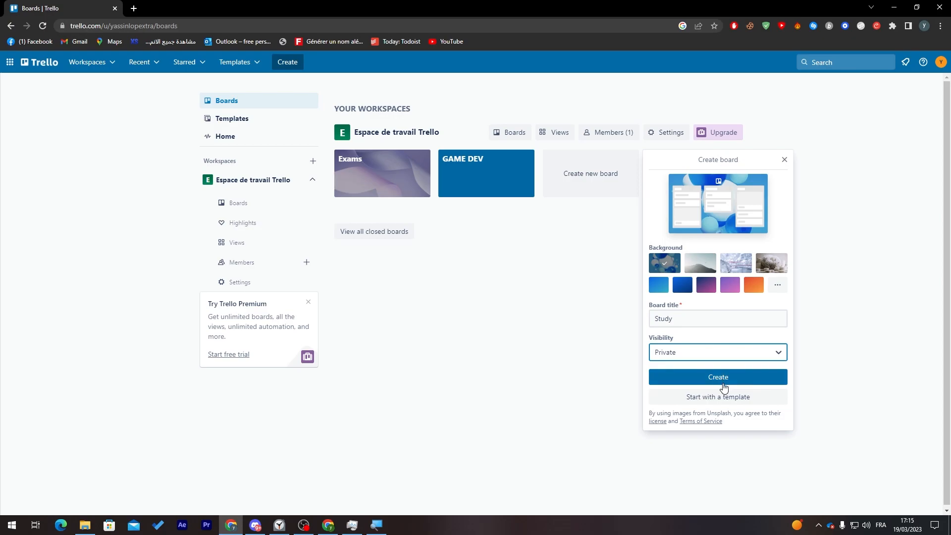
{"action": "left_click", "coordinate": [709, 378]}
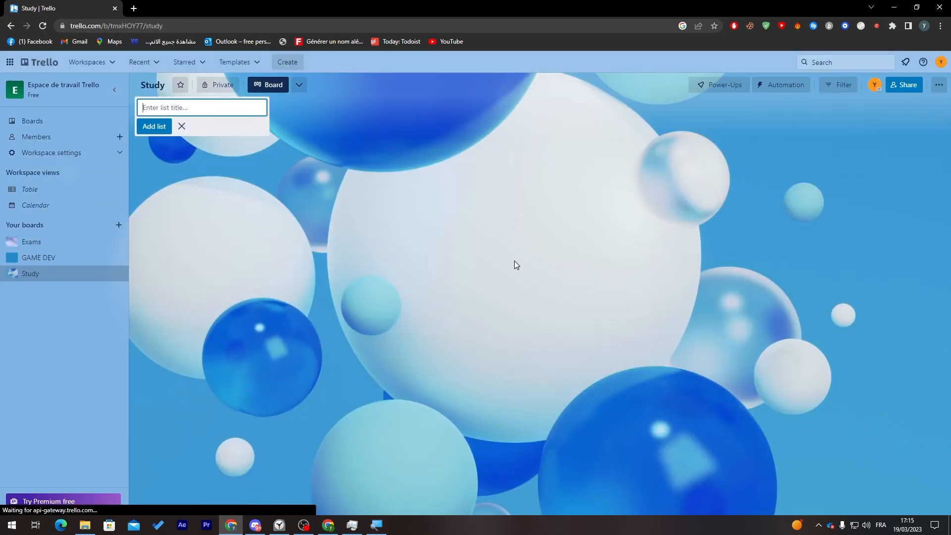
- Add three lists titled "TO DO LIST", "Finished" and "Revise" to the Study board
{"action": "left_click", "coordinate": [487, 296]}
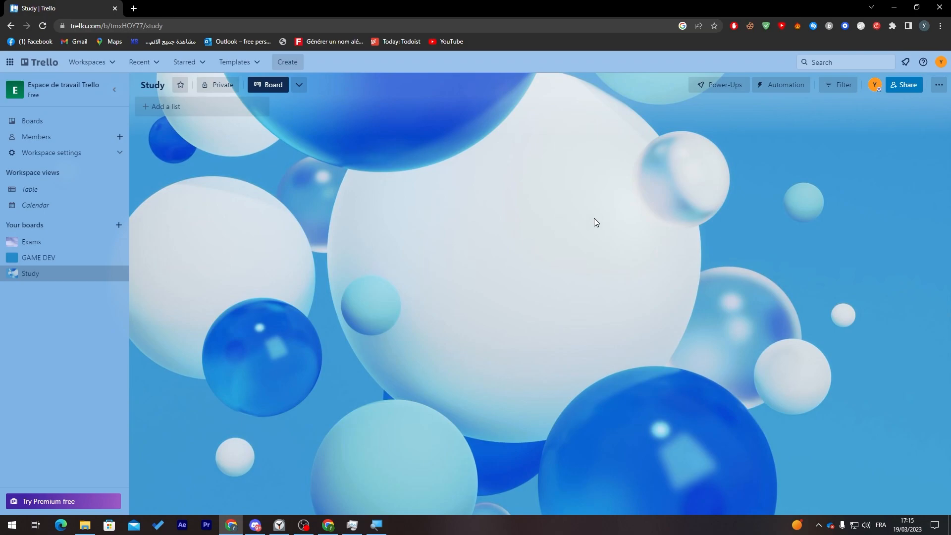
{"action": "left_click", "coordinate": [150, 107]}
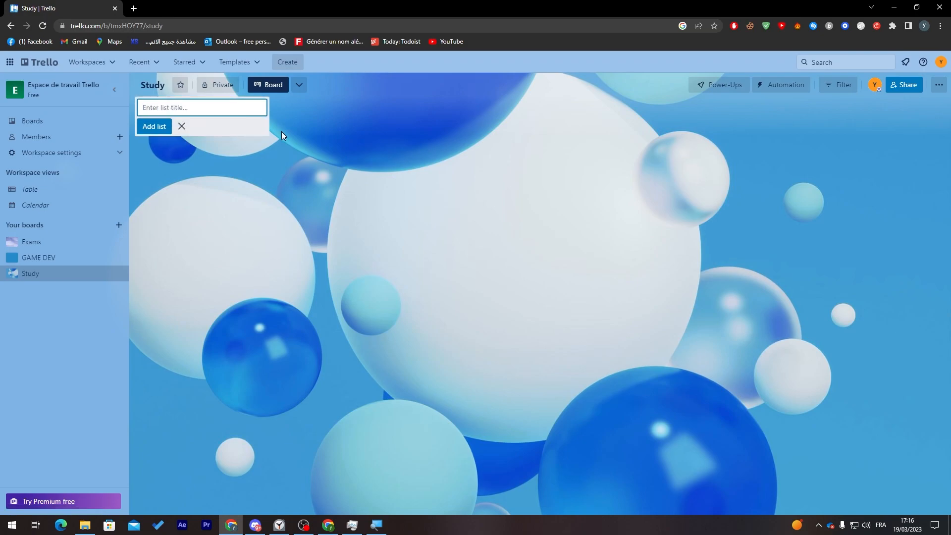
{"action": "type", "text": "TO DO LIST"}
{"action": "key", "text": "Return"}
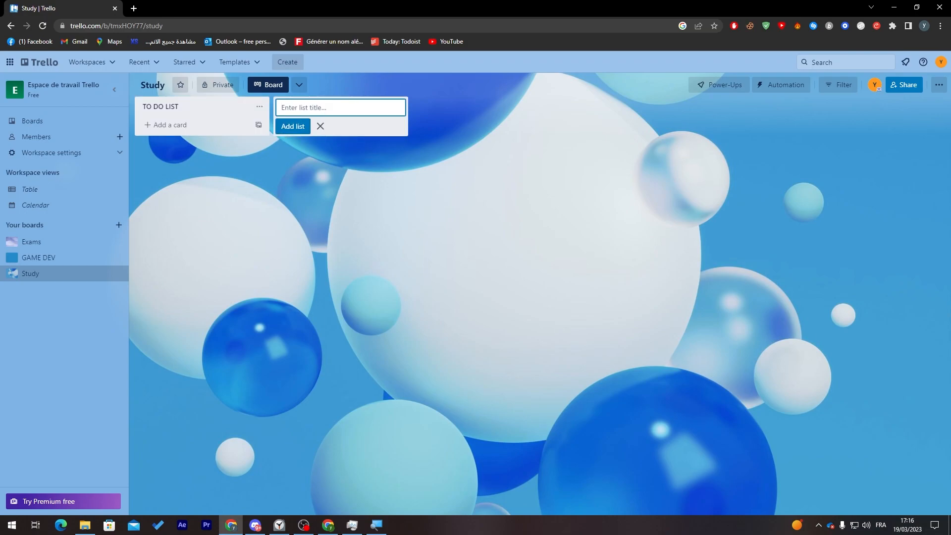
{"action": "type", "text": "Flnished"}
{"action": "key", "text": "Return"}
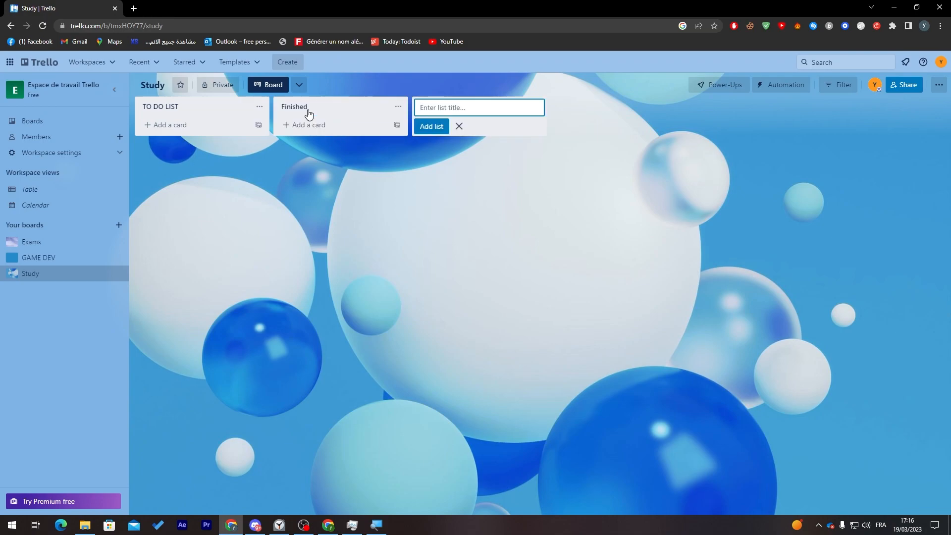
{"action": "type", "text": "Revise"}
{"action": "key", "text": "Return"}
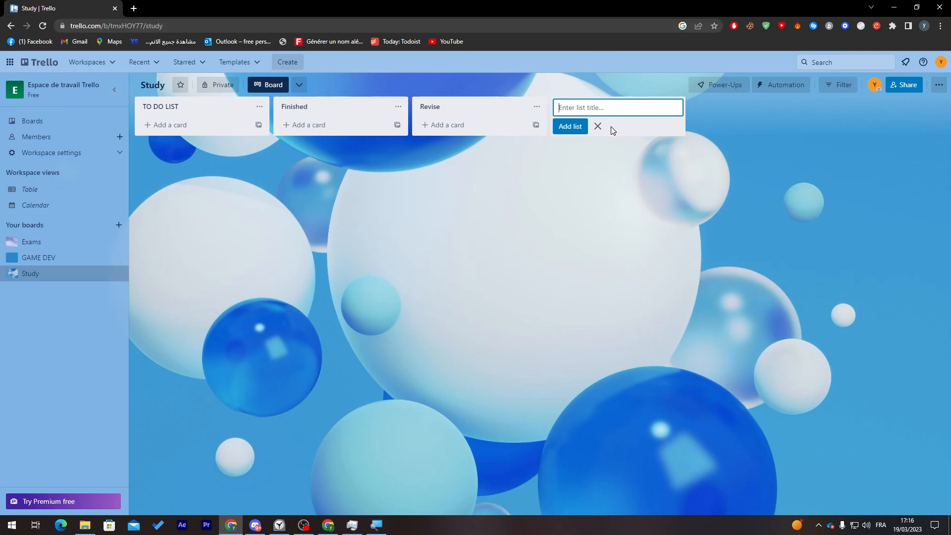
{"action": "left_click", "coordinate": [598, 127]}
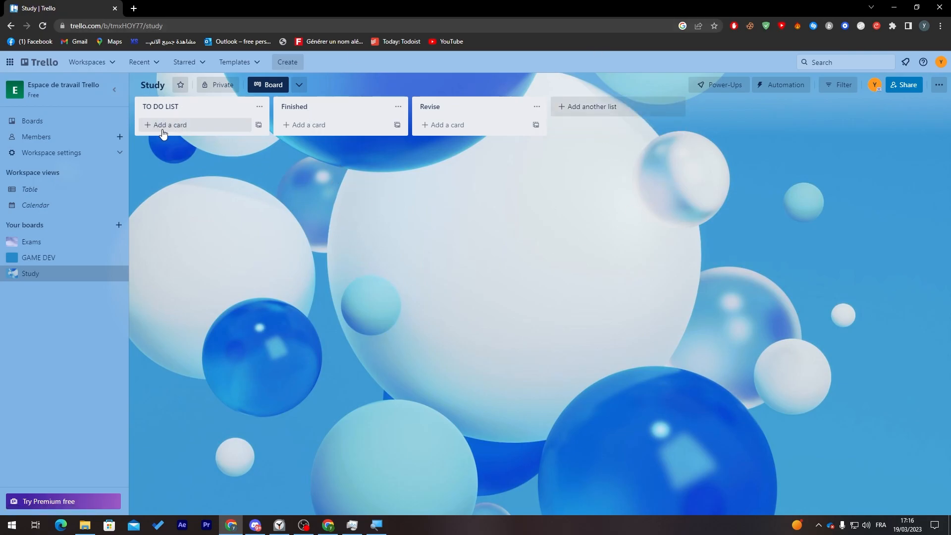
{"action": "left_click_drag", "start_coordinate": [350, 117], "coordinate": [468, 103]}
{"action": "left_click_drag", "start_coordinate": [312, 99], "coordinate": [335, 113]}
- Add the cards "Study 2 hours for Math", "Study 3 hours for BIO" and "Prepare for history" to TO DO LIST
{"action": "left_click", "coordinate": [174, 131]}
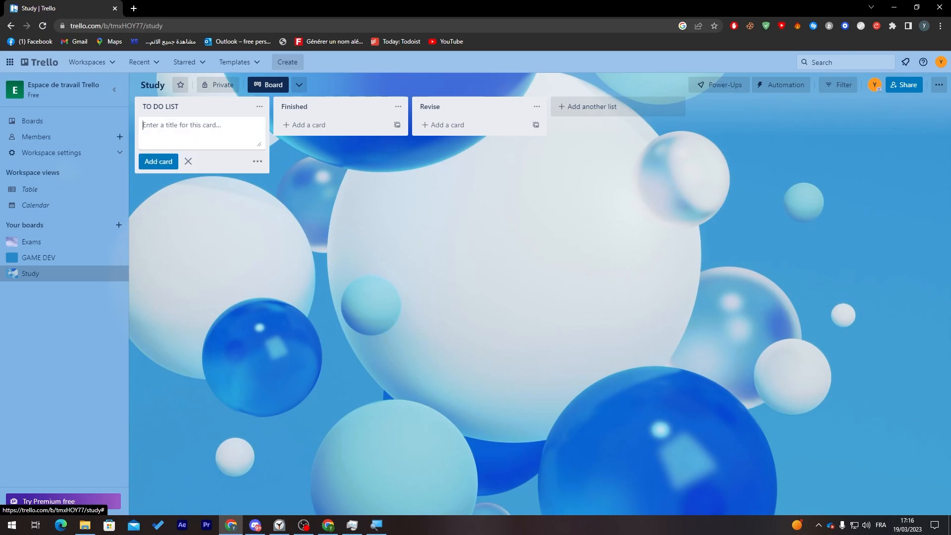
{"action": "type", "text": "Study 2 hours for Math"}
{"action": "key", "text": "Return"}
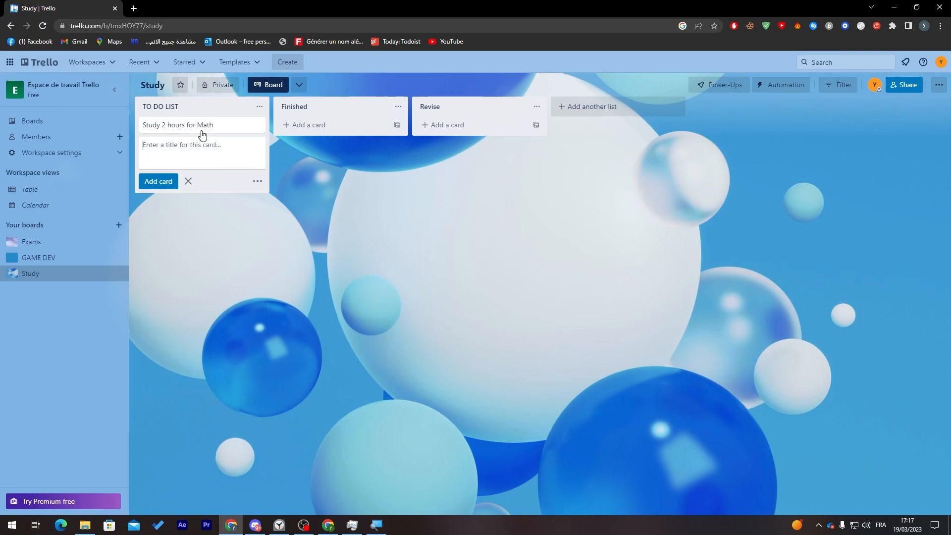
{"action": "type", "text": "Study 3 hours for"}
{"action": "type", "text": "BIO"}
{"action": "key", "text": "Return"}
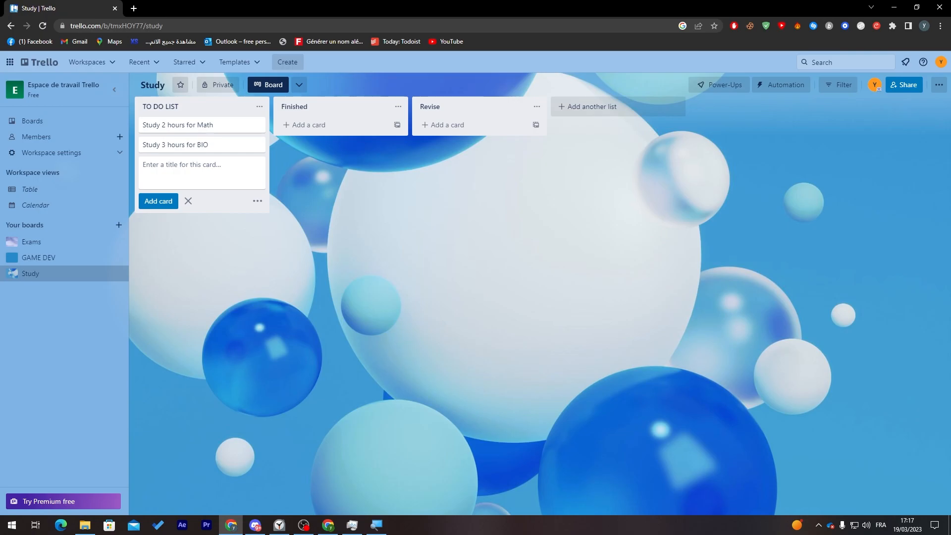
{"action": "type", "text": "Prepartory"}
{"action": "key", "text": "Return"}
{"action": "left_click", "coordinate": [314, 264]}
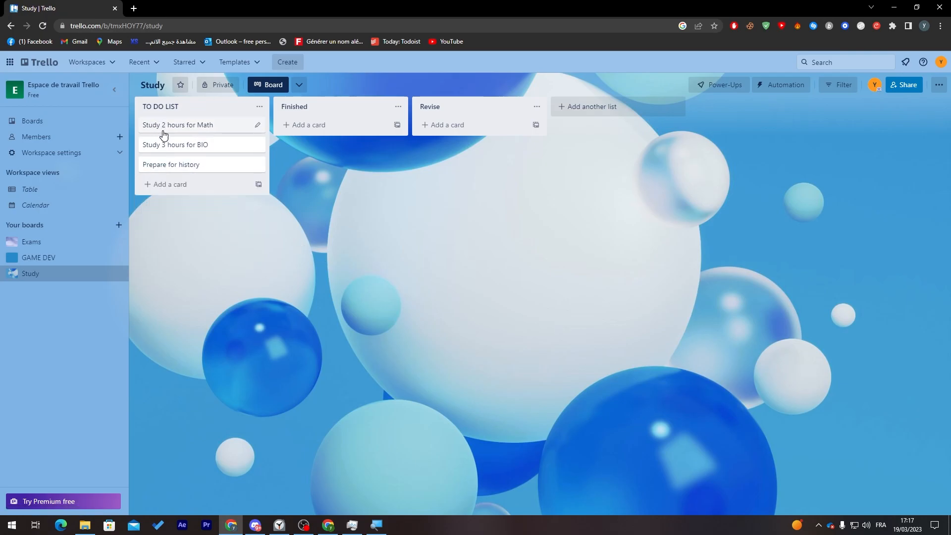
- Give the "Study 2 hours for Math" card an orange cover
{"action": "left_click", "coordinate": [258, 125]}
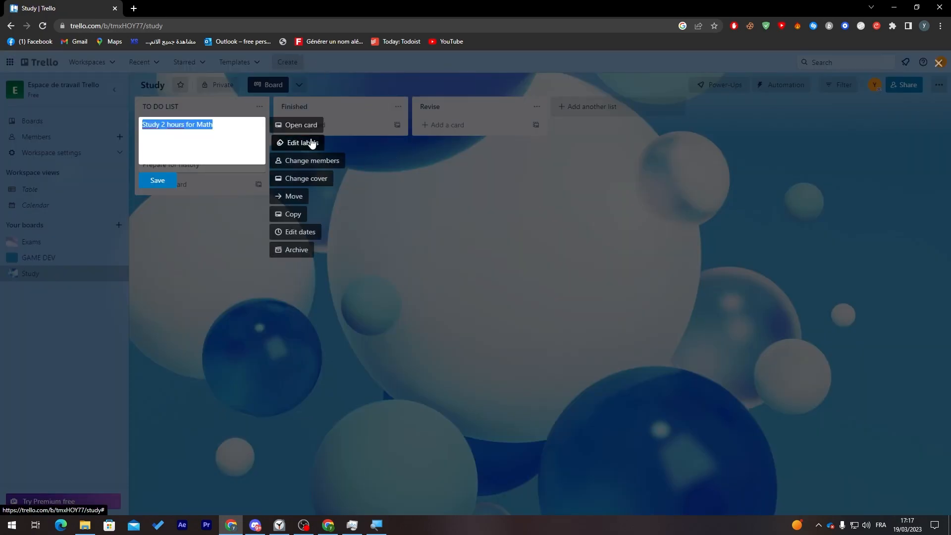
{"action": "left_click", "coordinate": [318, 178]}
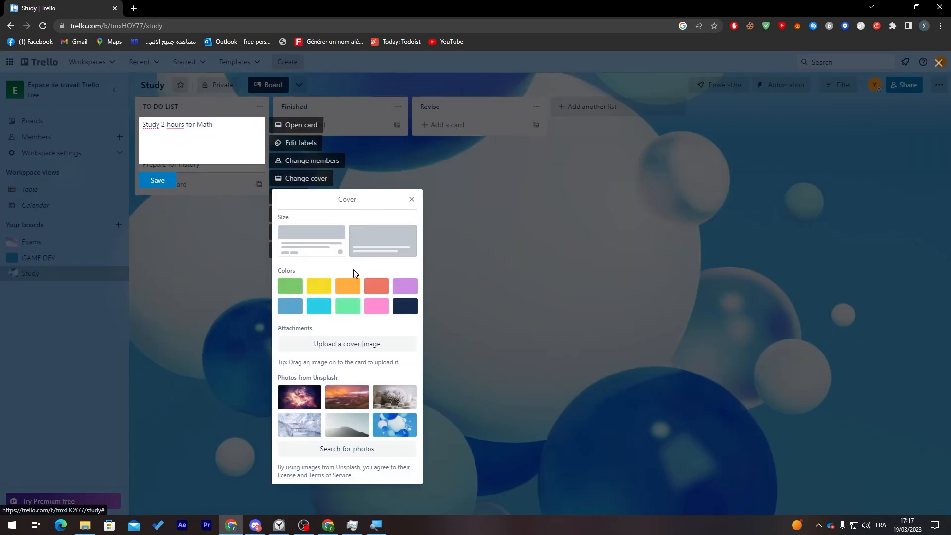
{"action": "left_click", "coordinate": [353, 286]}
{"action": "left_click", "coordinate": [511, 203]}
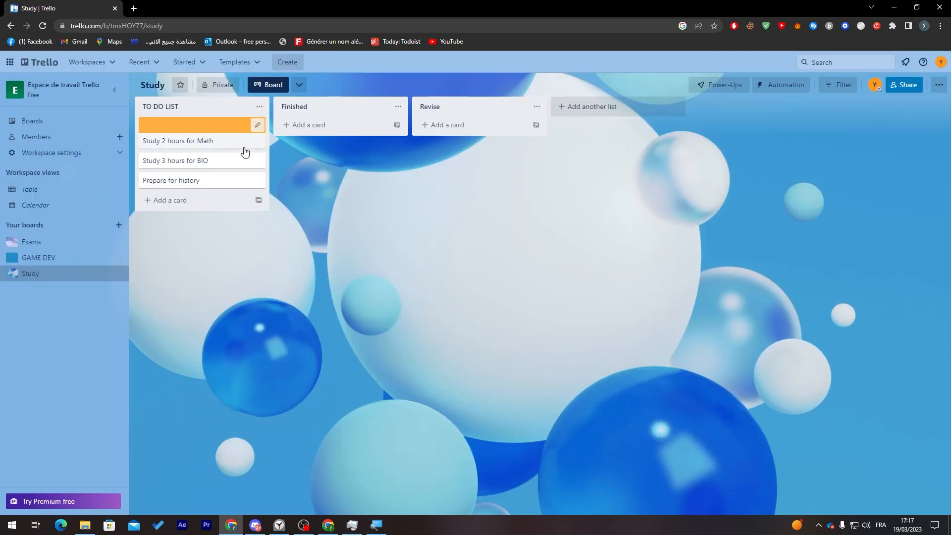
- Set the "Study 2 hours for Math" card's due date to 03/20/2023 at 5:17 PM with a reminder 1 day before
{"action": "left_click", "coordinate": [255, 124]}
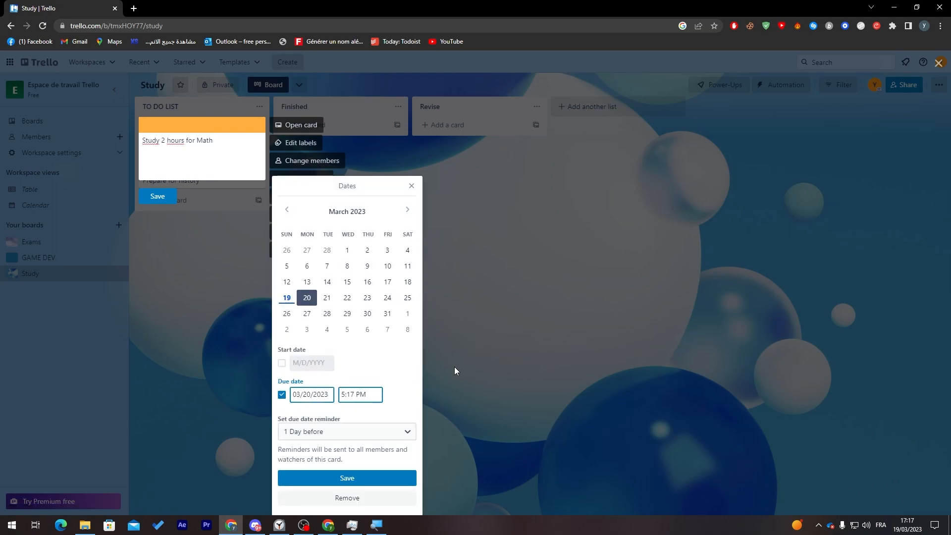
{"action": "left_click", "coordinate": [347, 478]}
{"action": "left_click", "coordinate": [317, 262]}
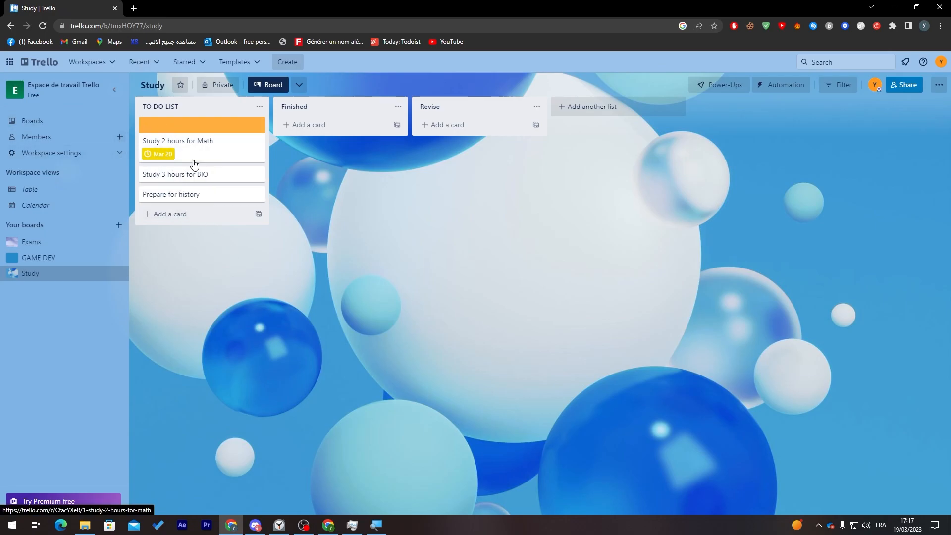
- Open the "Study 2 hours for Math" card to examine its options and open its empty description for editing
{"action": "left_click", "coordinate": [146, 143]}
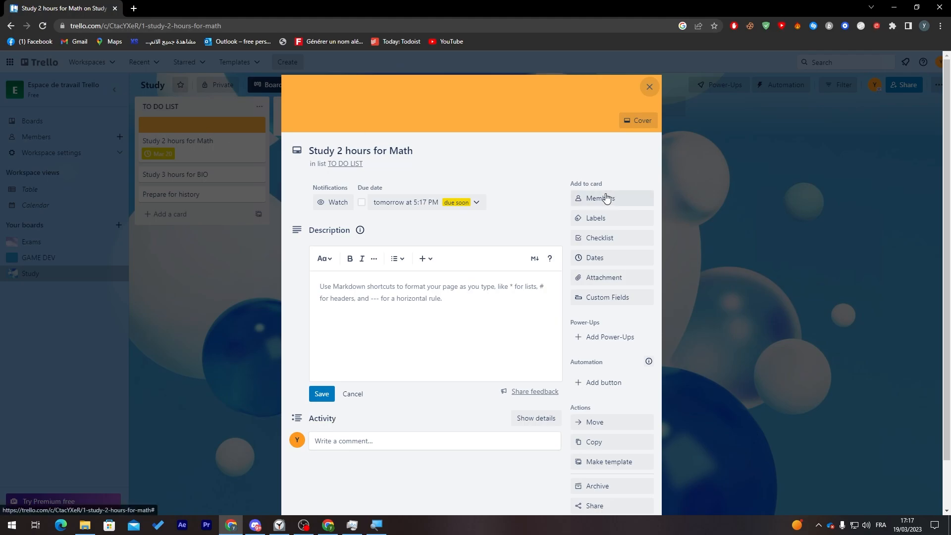
{"action": "scroll", "coordinate": [944, 183], "scroll_direction": "down", "scroll_amount": 2}
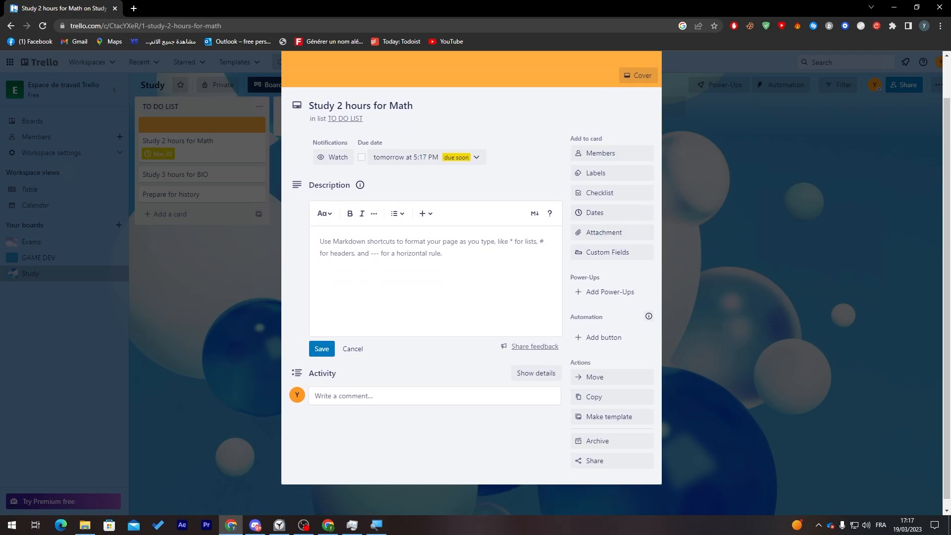
{"action": "left_click", "coordinate": [441, 254]}
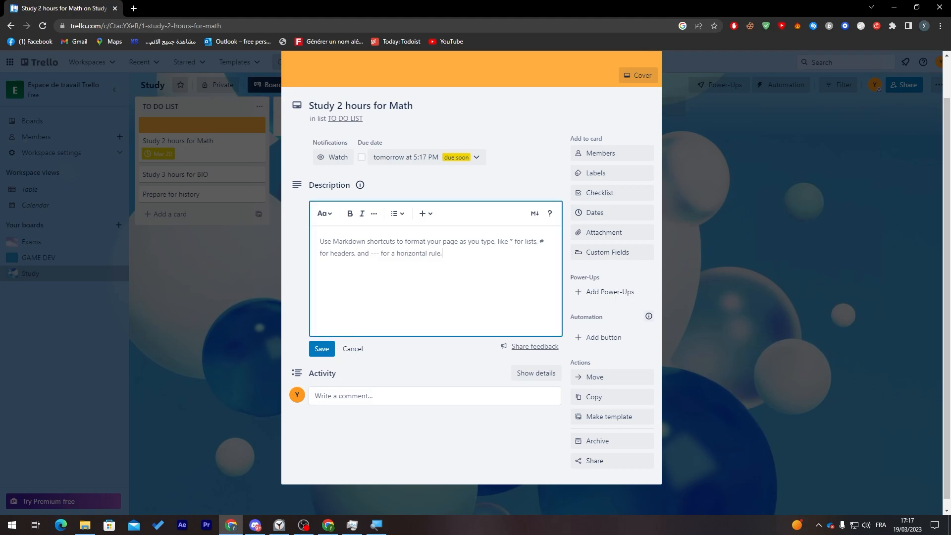
{"action": "left_click", "coordinate": [301, 243]}
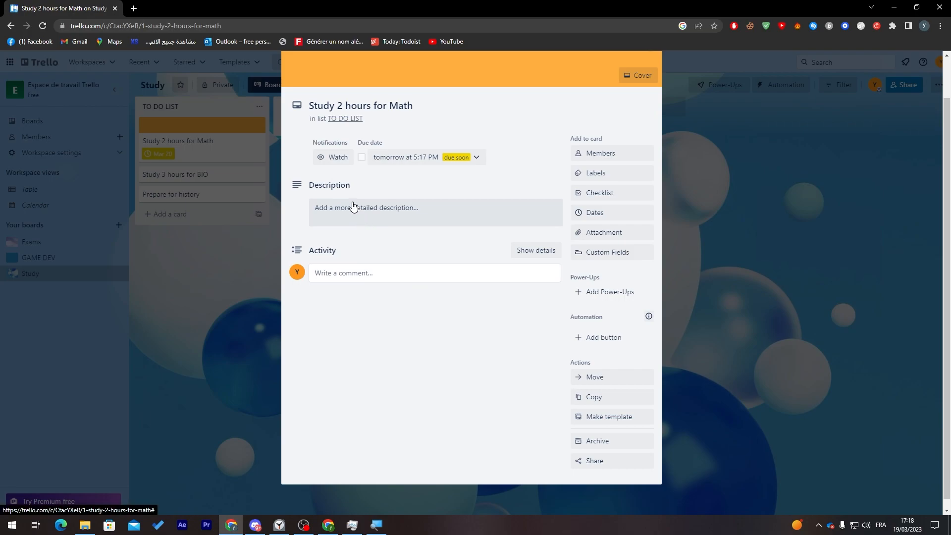
{"action": "left_click", "coordinate": [383, 220]}
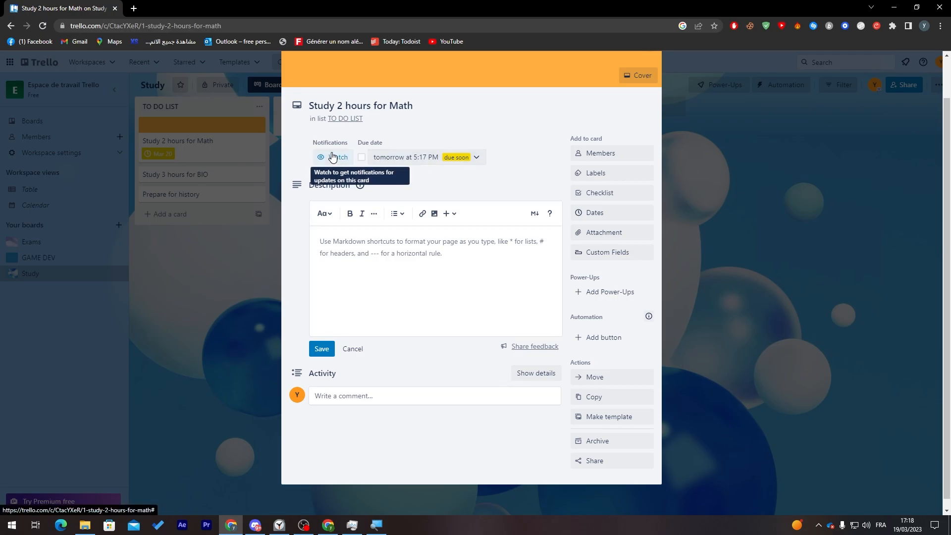
- Watch the "Study 2 hours for Math" card for update notifications and view its member options
{"action": "left_click", "coordinate": [332, 156]}
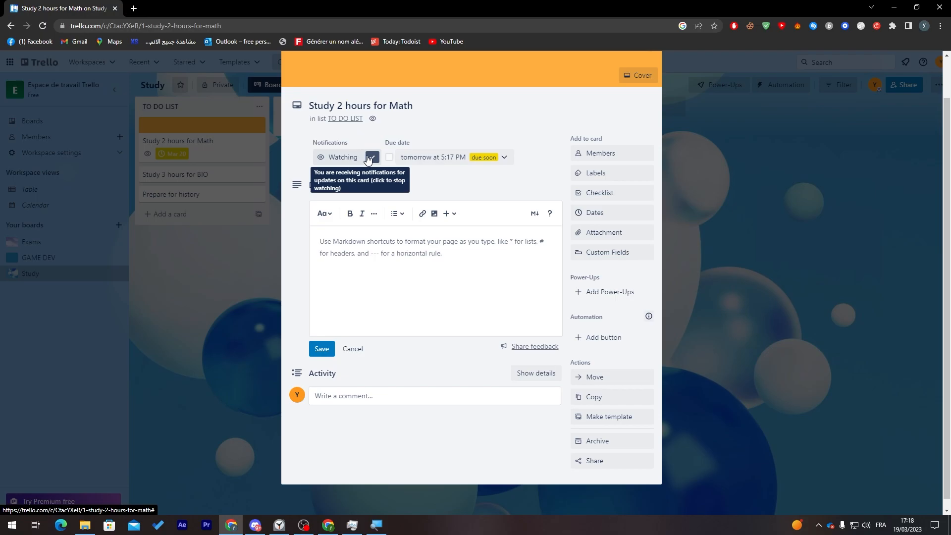
{"action": "left_click", "coordinate": [600, 158]}
{"action": "left_click", "coordinate": [599, 154]}
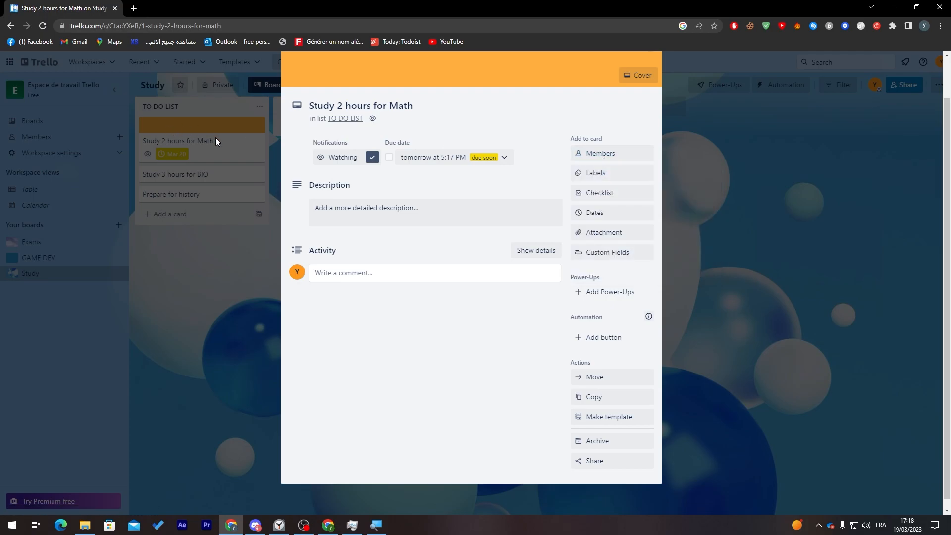
- Add a checklist to the "Study 2 hours for Math" card with items "do 3 exercices", "read the notebook" and "do some ex exams"
{"action": "left_click", "coordinate": [609, 203]}
{"action": "left_click", "coordinate": [614, 270]}
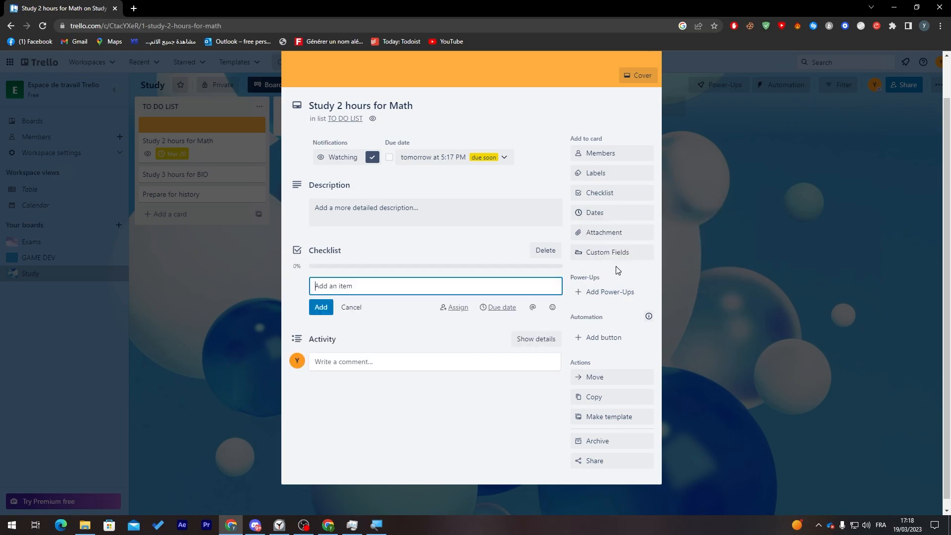
{"action": "type", "text": "d"}
{"action": "key", "text": "Return"}
{"action": "type", "text": "read"}
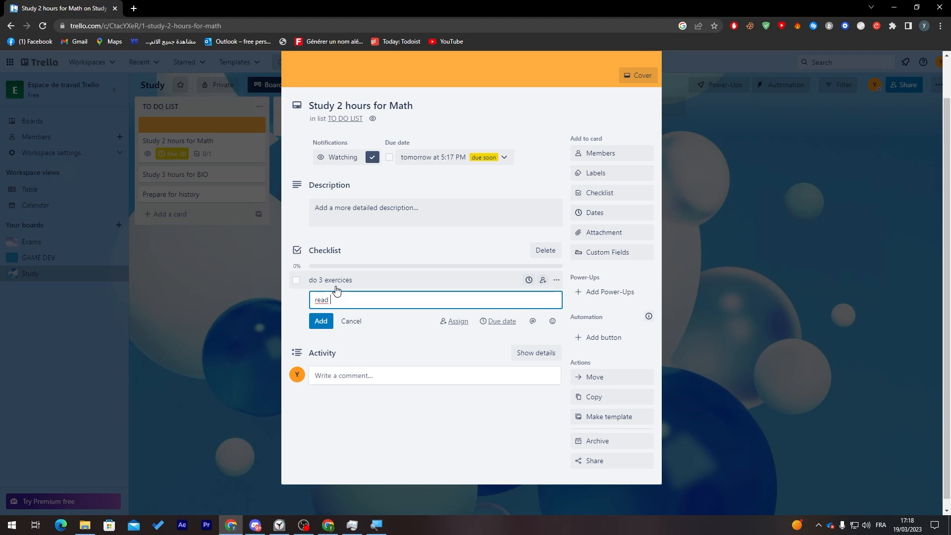
{"action": "type", "text": " the notebook"}
{"action": "key", "text": "Return"}
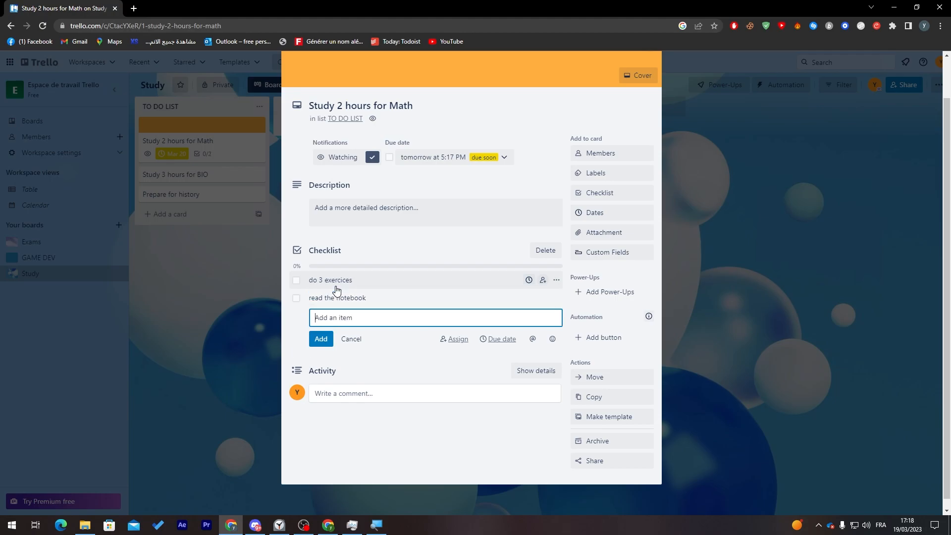
{"action": "type", "text": "do some ex exams"}
{"action": "key", "text": "Return"}
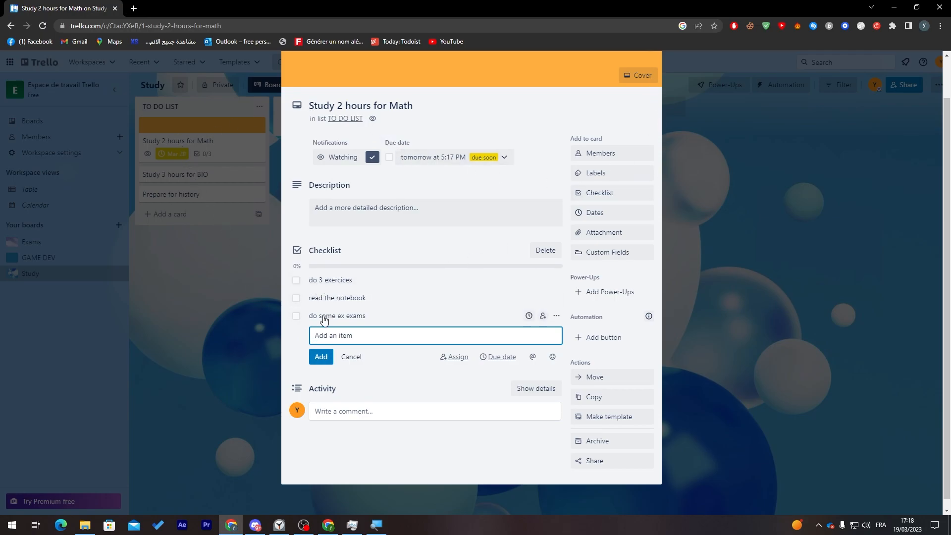
{"action": "left_click", "coordinate": [351, 364]}
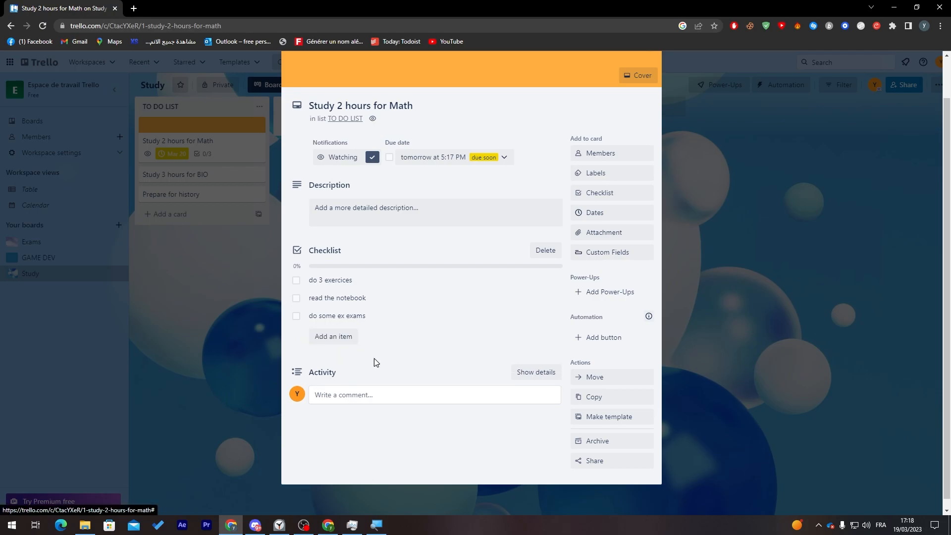
- Create an automation button titled "Finished" that moves the card to the top of the Finished list on Study, and close the card
{"action": "left_click", "coordinate": [596, 341]}
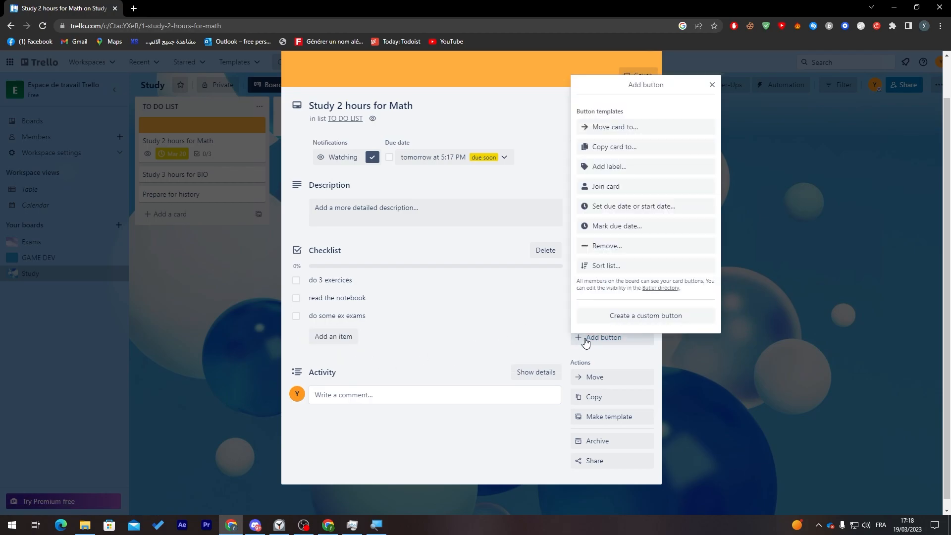
{"action": "left_click", "coordinate": [614, 128]}
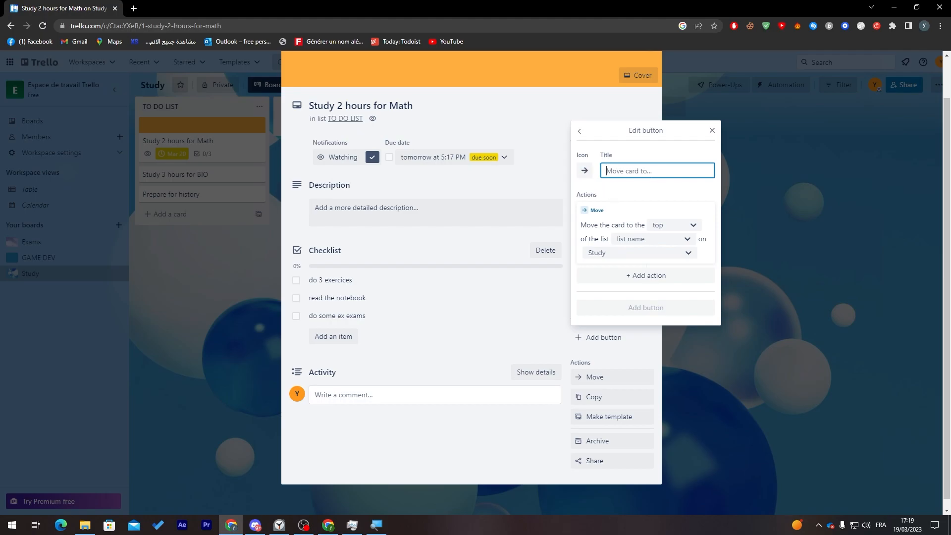
{"action": "type", "text": "F"}
{"action": "left_click", "coordinate": [653, 254]}
{"action": "left_click", "coordinate": [653, 252]}
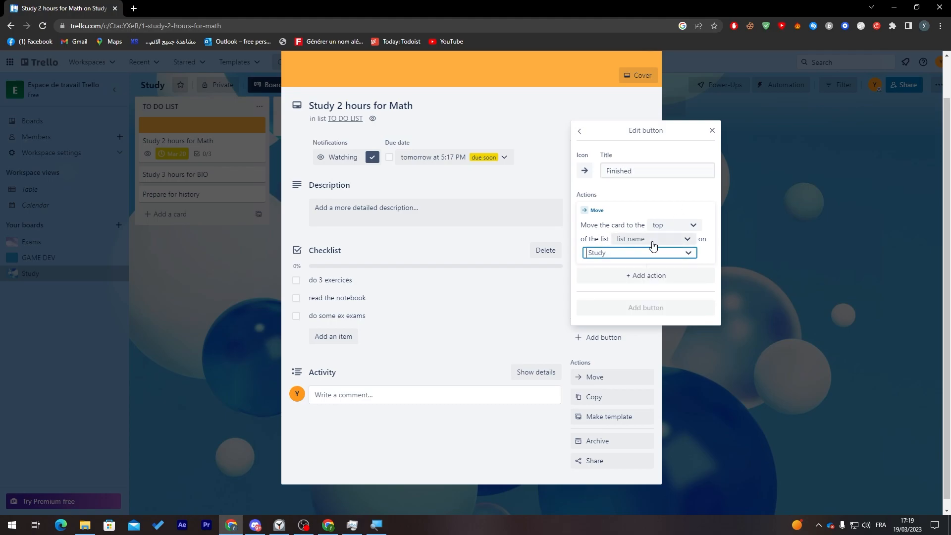
{"action": "left_click", "coordinate": [653, 245]}
{"action": "left_click", "coordinate": [639, 271]}
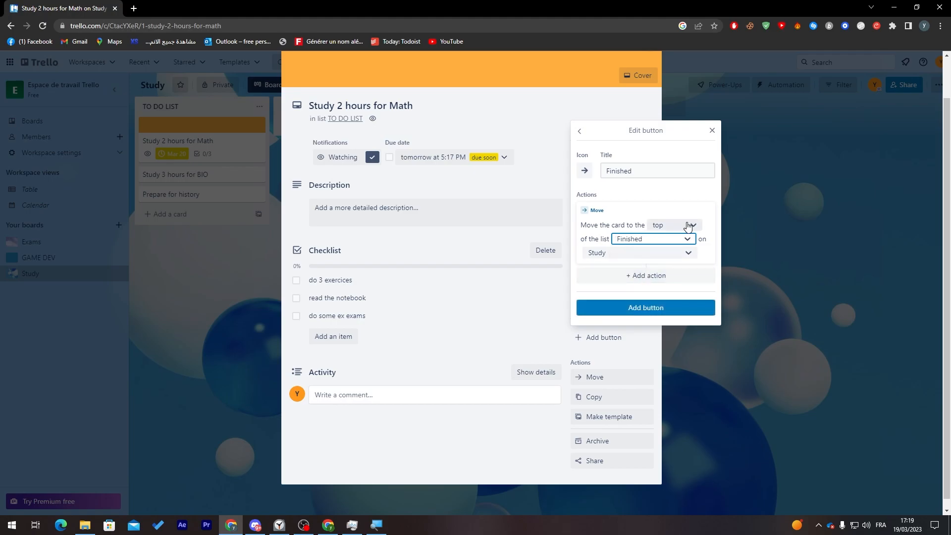
{"action": "left_click", "coordinate": [624, 310]}
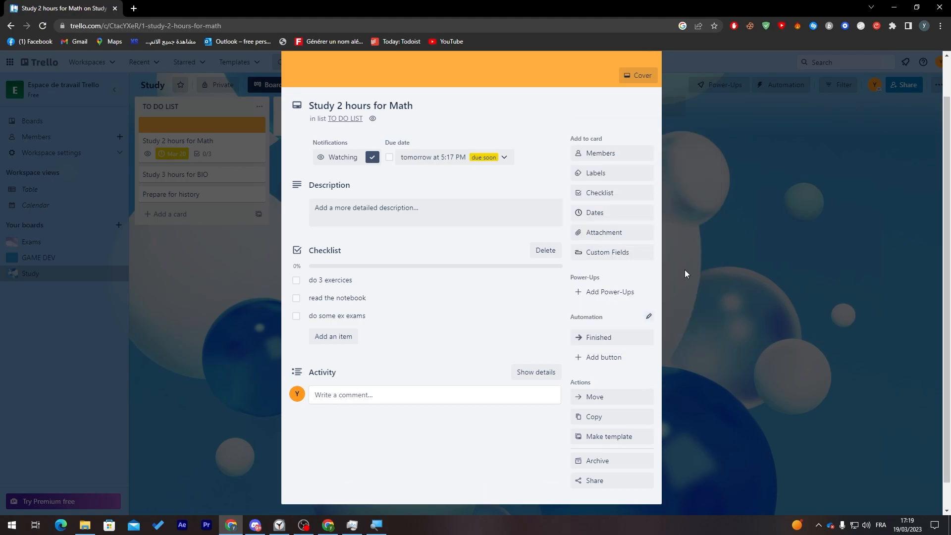
{"action": "left_click", "coordinate": [729, 153]}
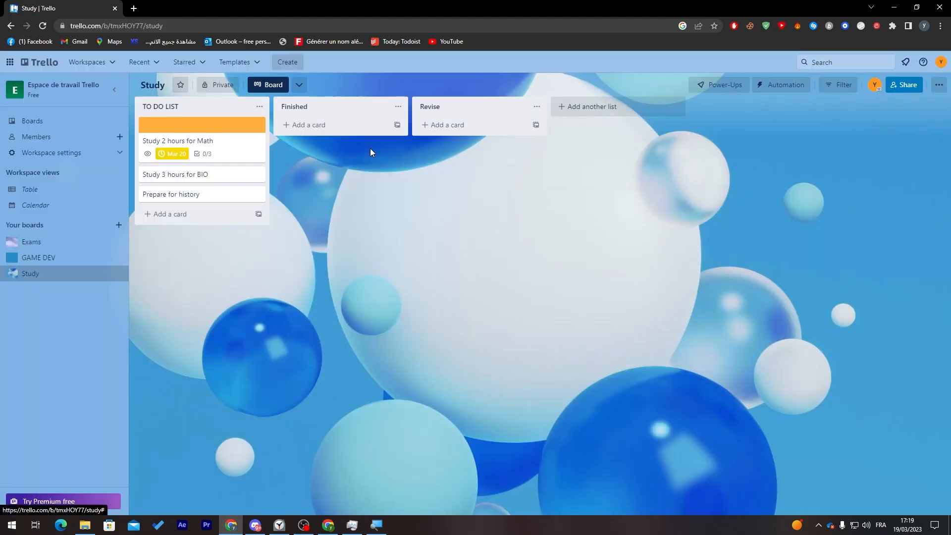
- Run the Finished automation on the "Study 2 hours for Math" card, and review the moved card
{"action": "left_click", "coordinate": [239, 150]}
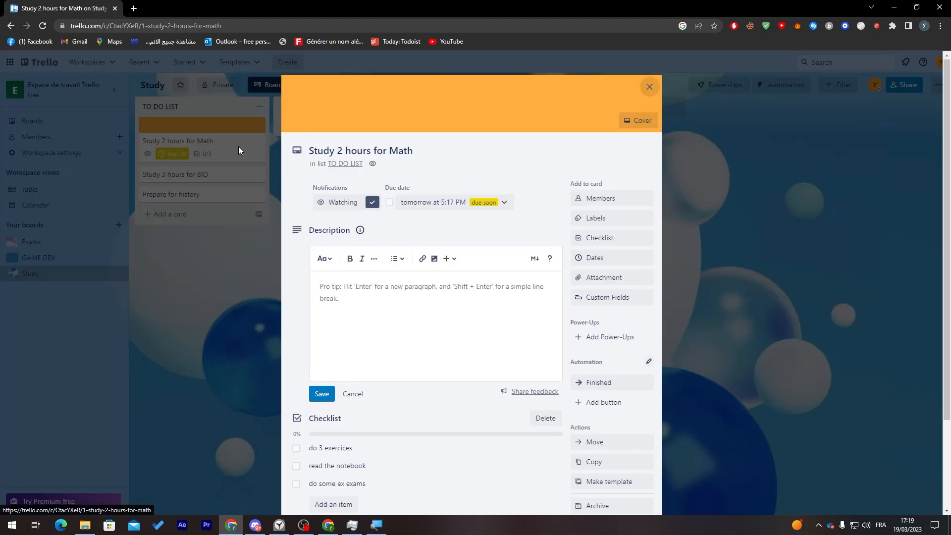
{"action": "left_click", "coordinate": [586, 384]}
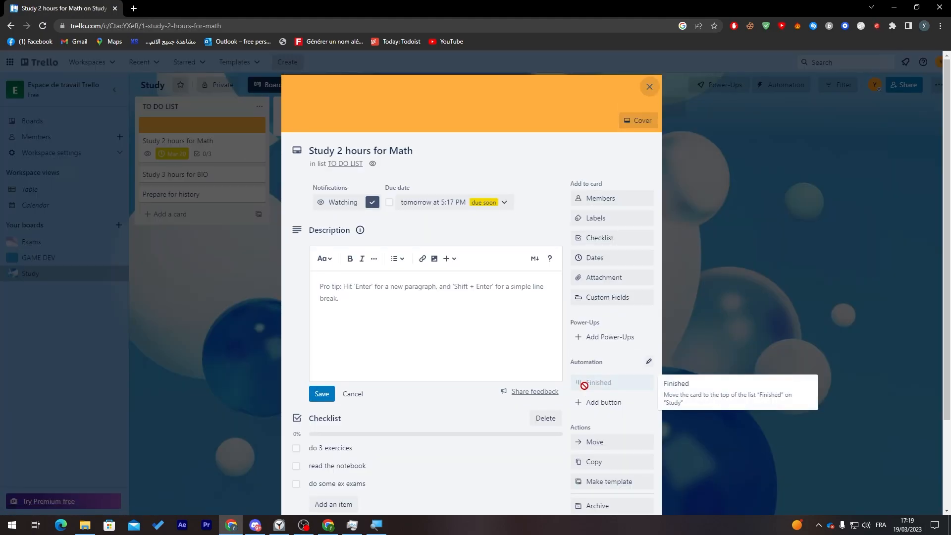
{"action": "left_click", "coordinate": [649, 87]}
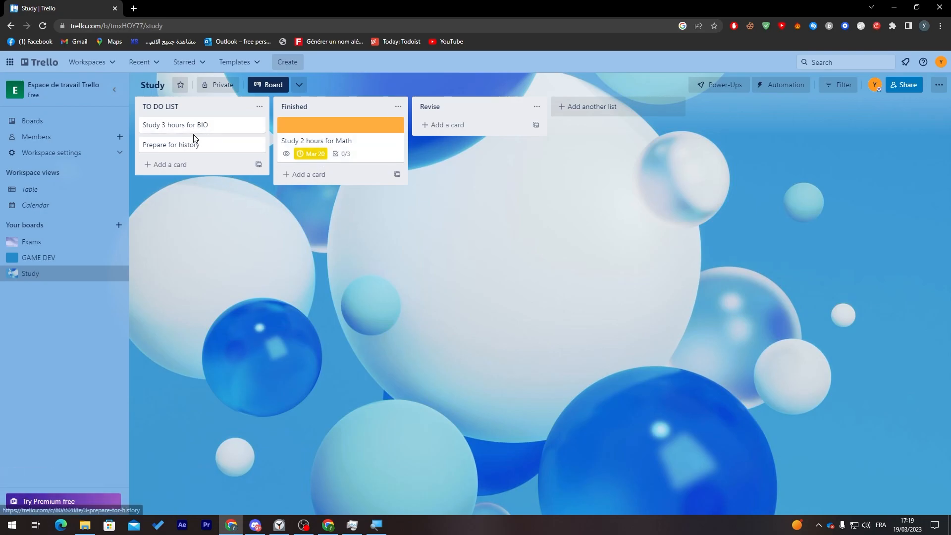
{"action": "left_click", "coordinate": [319, 128]}
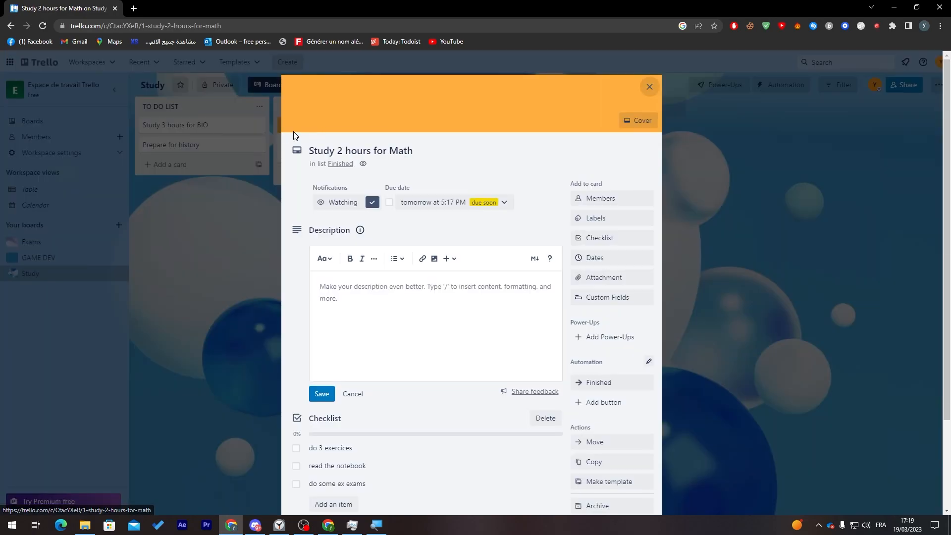
{"action": "left_click", "coordinate": [649, 87]}
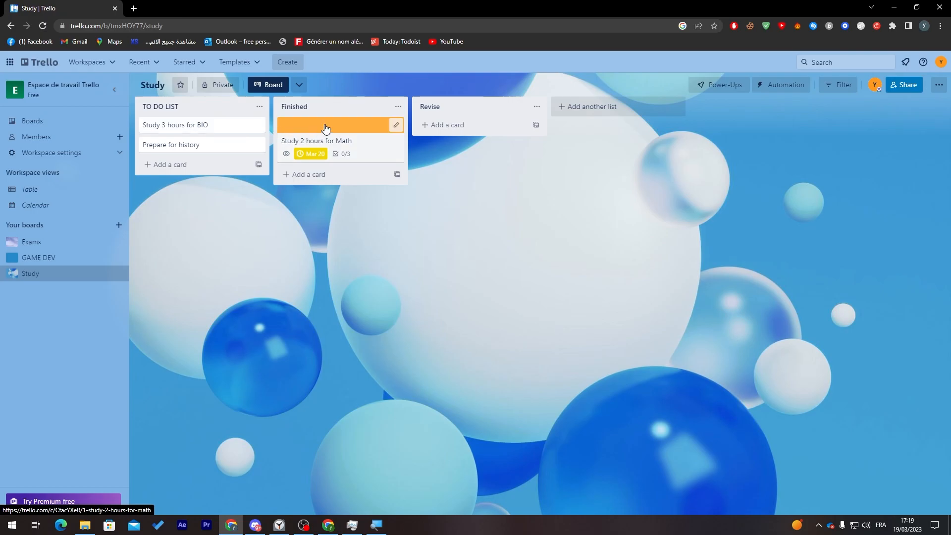
- Move the "Study 3 hours for BIO" and "Prepare for history" cards into Finished and place the Finished list after Revise
{"action": "left_click_drag", "start_coordinate": [212, 124], "coordinate": [347, 193]}
{"action": "left_click_drag", "start_coordinate": [335, 112], "coordinate": [473, 119]}
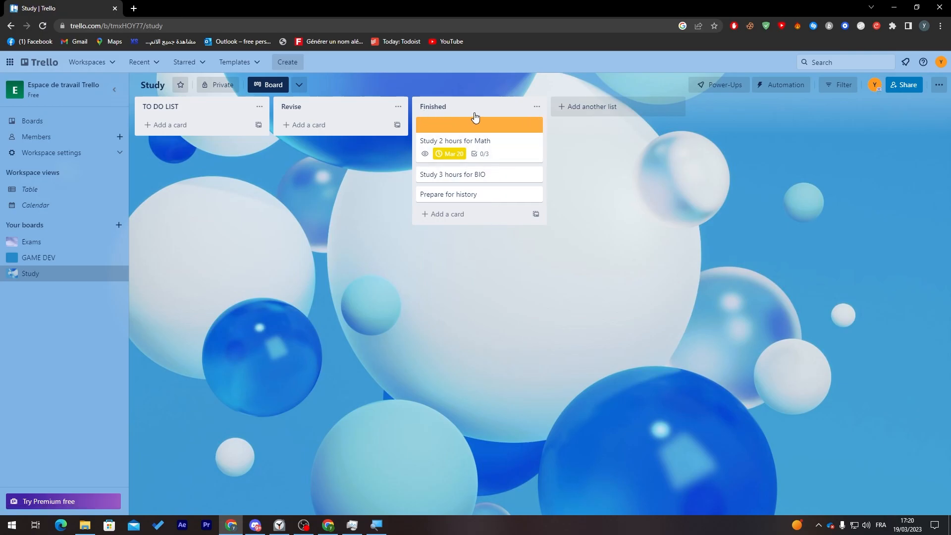
- Examine the "Study 2 hours for Math" card's quick-edit options, its automation button templates and the custom button creator
{"action": "left_click", "coordinate": [538, 127]}
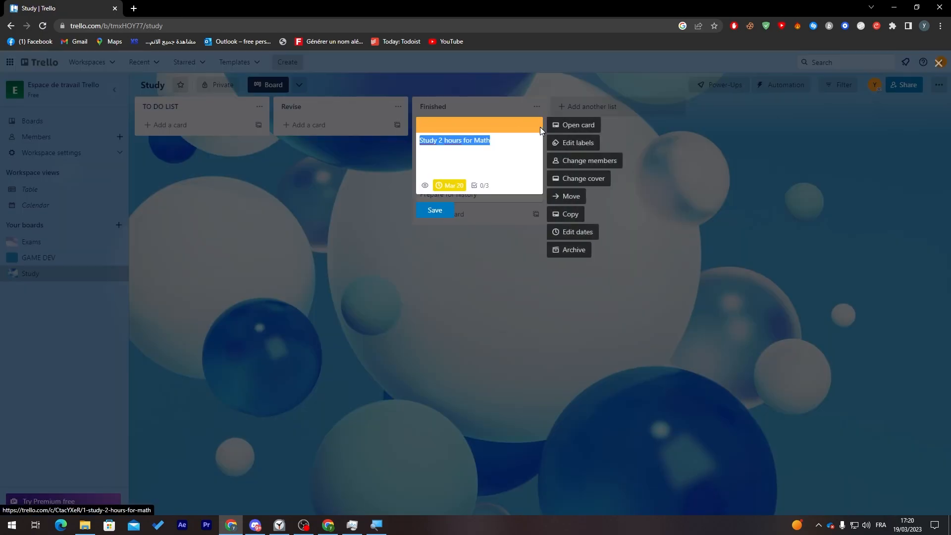
{"action": "left_click", "coordinate": [483, 260]}
{"action": "left_click", "coordinate": [477, 124]}
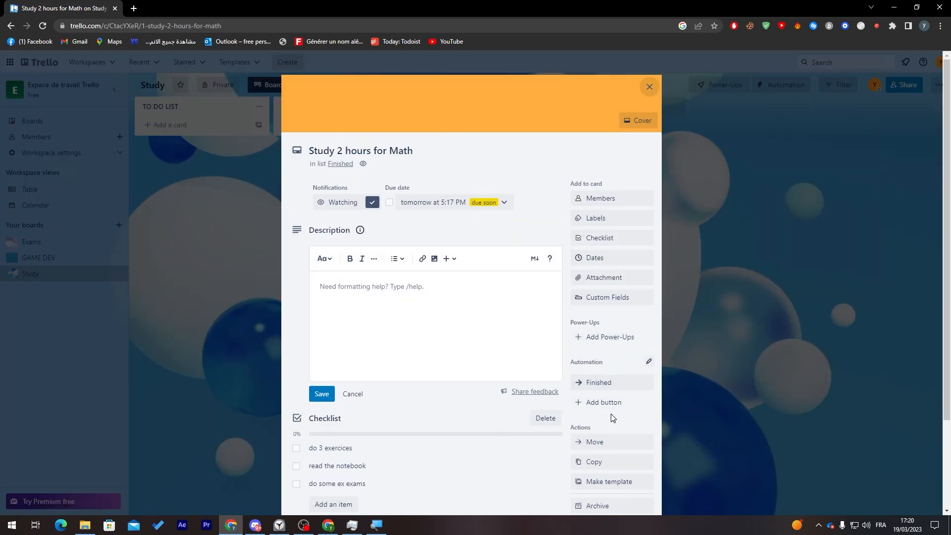
{"action": "left_click", "coordinate": [607, 404]}
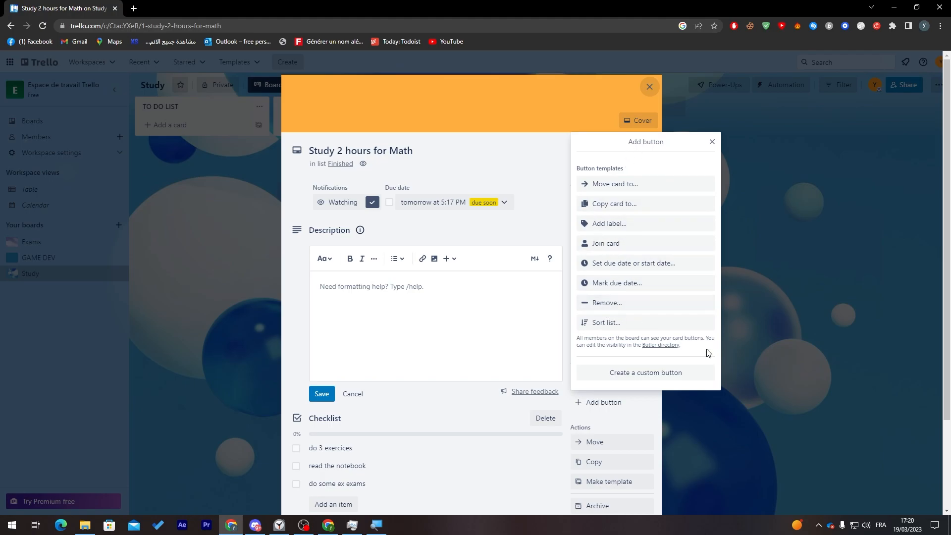
{"action": "left_click", "coordinate": [623, 375]}
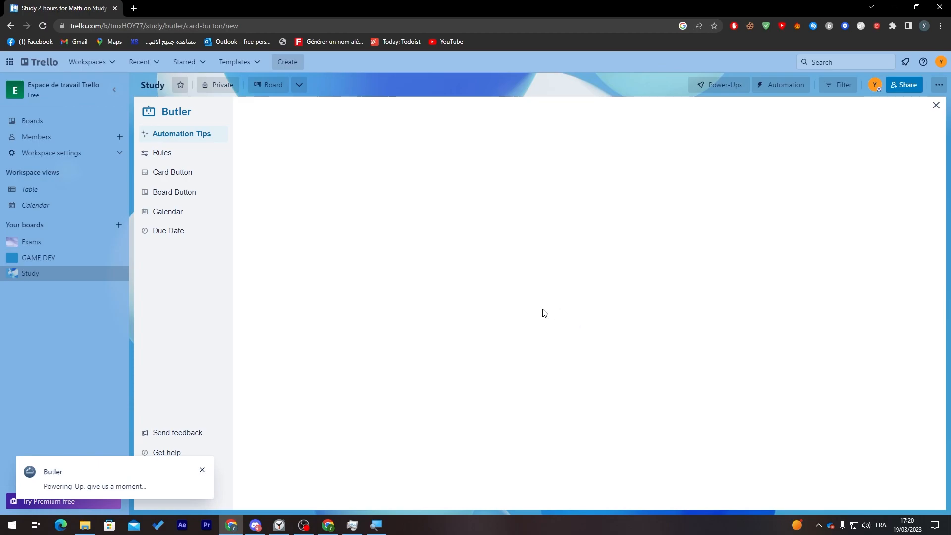
{"action": "left_click", "coordinate": [936, 108]}
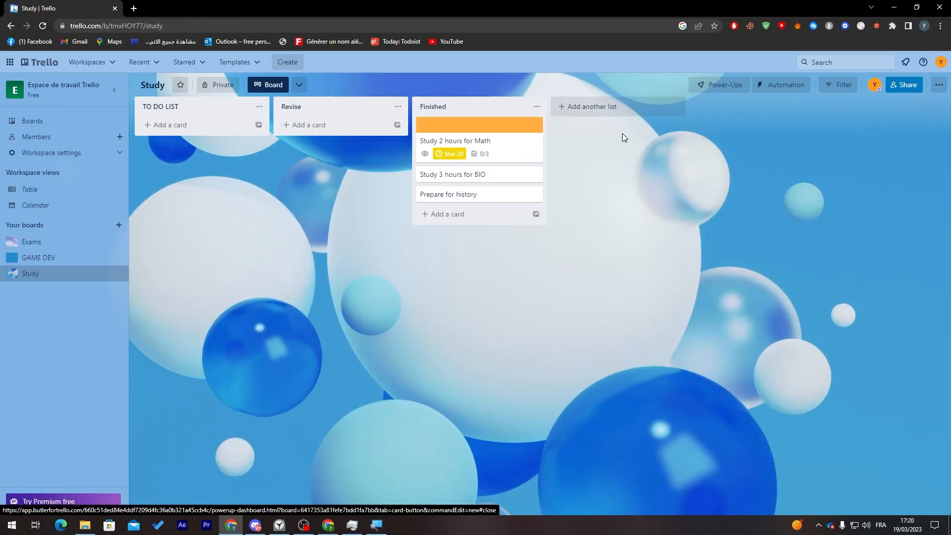
- View the workspace's Table and Calendar views and return to the Study board
{"action": "left_click", "coordinate": [32, 193]}
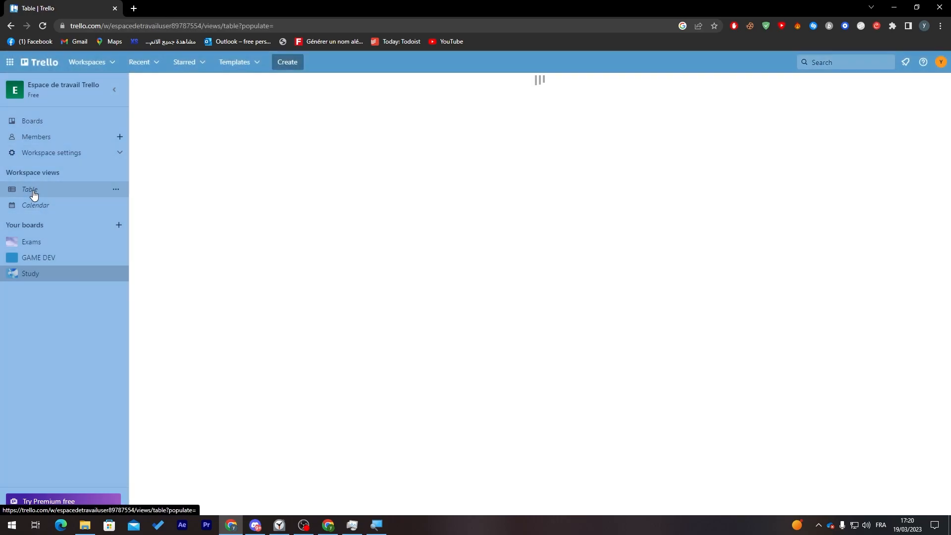
{"action": "left_click", "coordinate": [33, 208]}
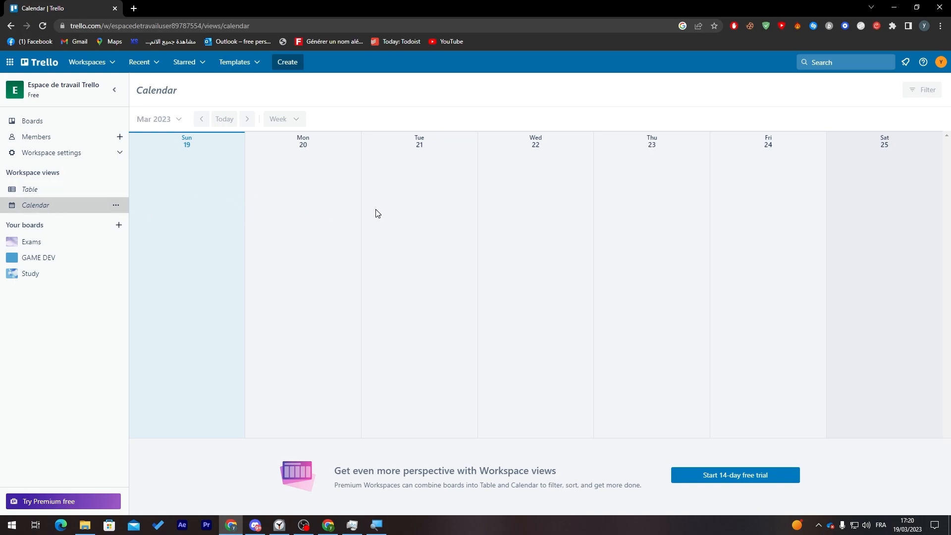
{"action": "left_click", "coordinate": [38, 257]}
{"action": "left_click", "coordinate": [42, 275]}
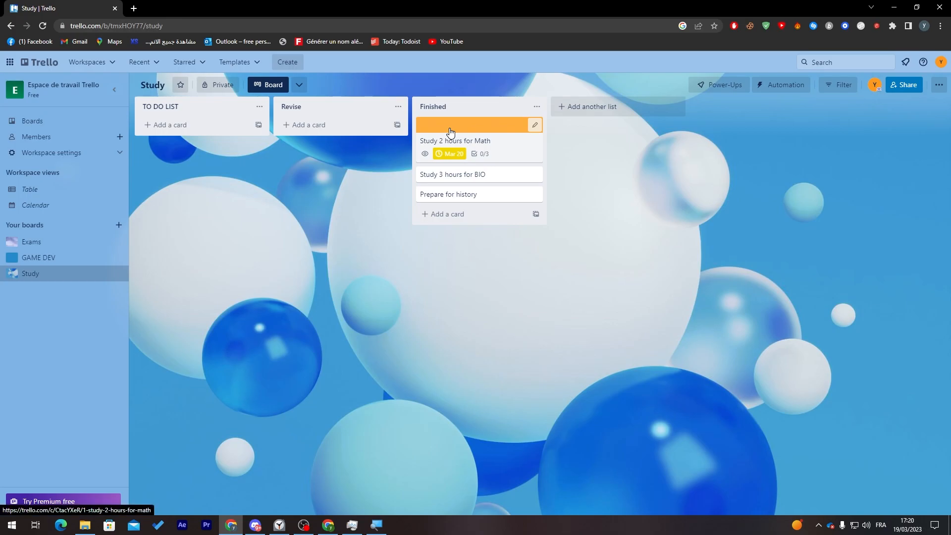
{"action": "left_click", "coordinate": [207, 126]}
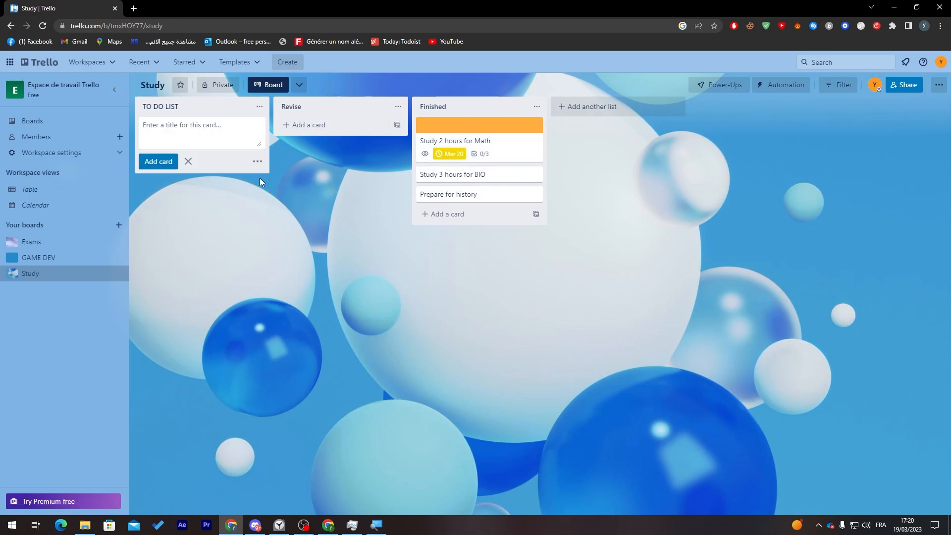
{"action": "left_click", "coordinate": [304, 157]}
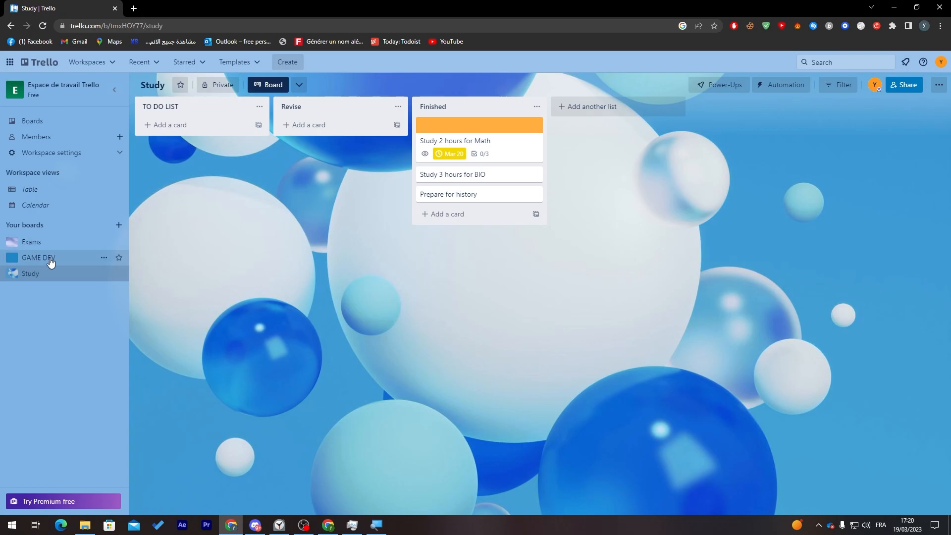
- Compare the workspace Calendar and Table views with the Study board and examine the 14-day Premium trial offer
{"action": "left_click", "coordinate": [41, 192]}
{"action": "left_click", "coordinate": [38, 204]}
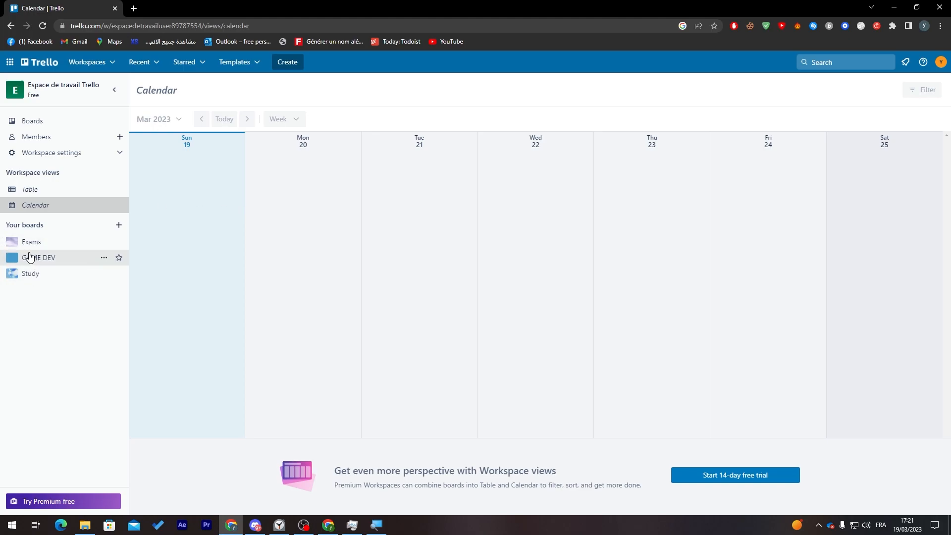
{"action": "left_click", "coordinate": [43, 278]}
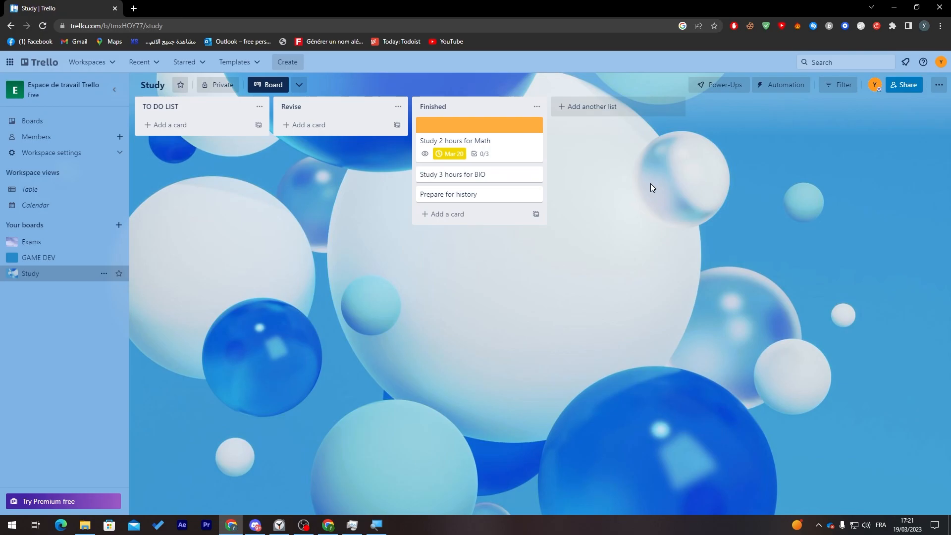
{"action": "left_click", "coordinate": [51, 205]}
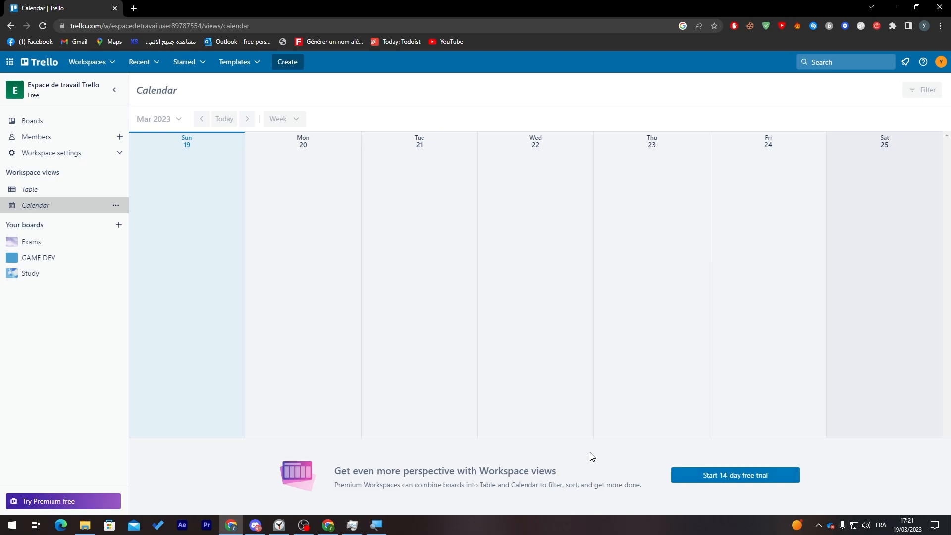
{"action": "left_click", "coordinate": [707, 474]}
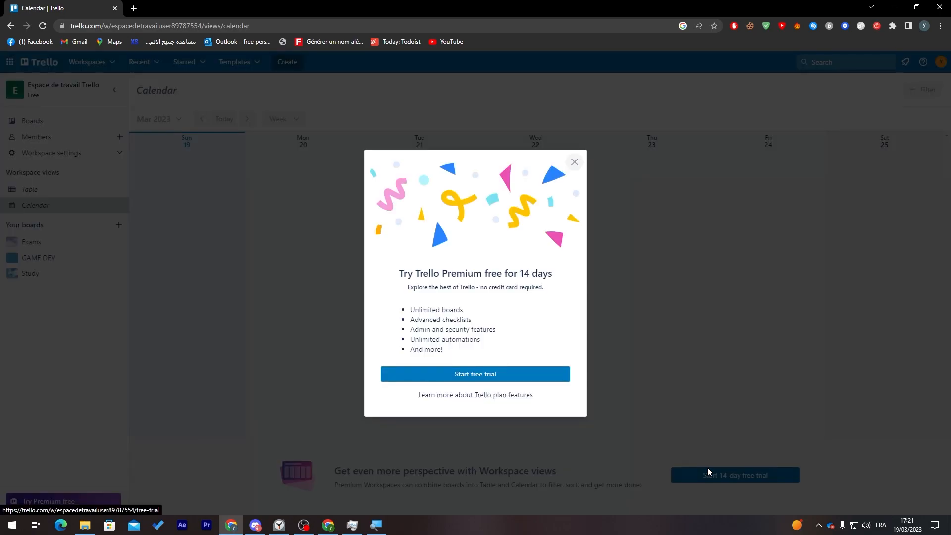
{"action": "left_click", "coordinate": [573, 162]}
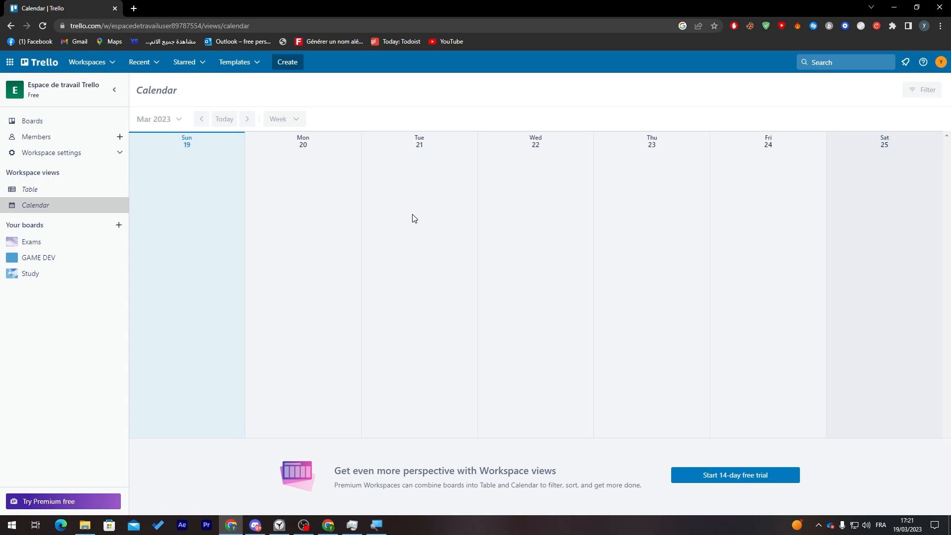
{"action": "left_click", "coordinate": [20, 194]}
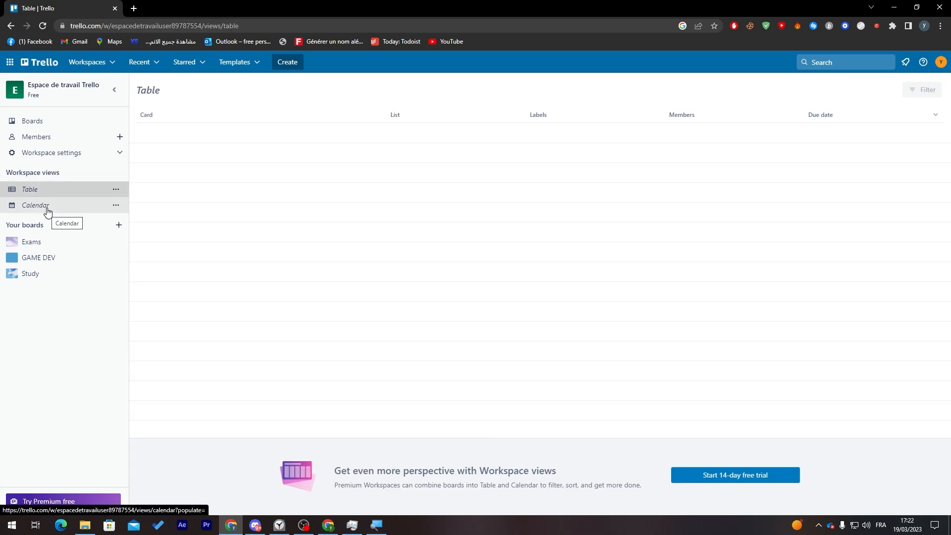
- Examine the workspace's Boards page and the lists of workspaces, recent boards and starred boards
{"action": "left_click", "coordinate": [35, 121]}
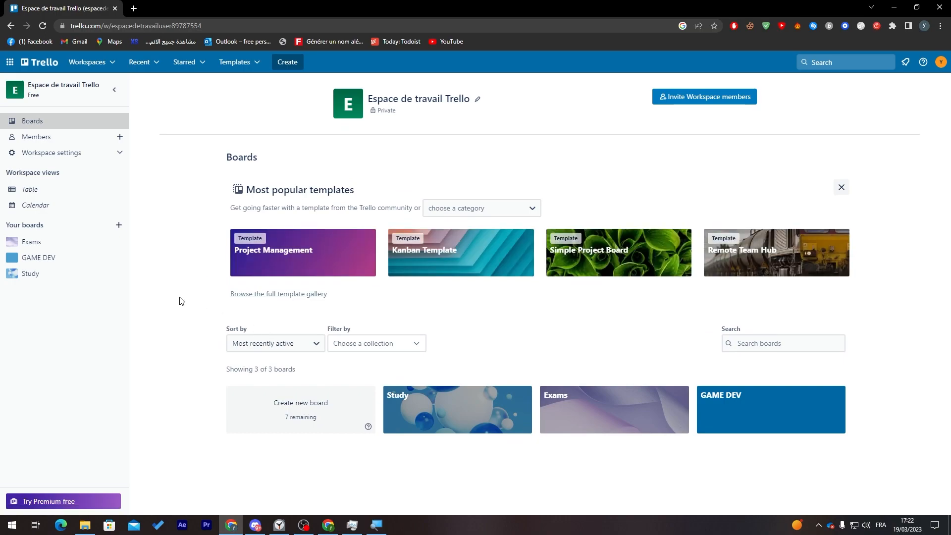
{"action": "left_click", "coordinate": [107, 64]}
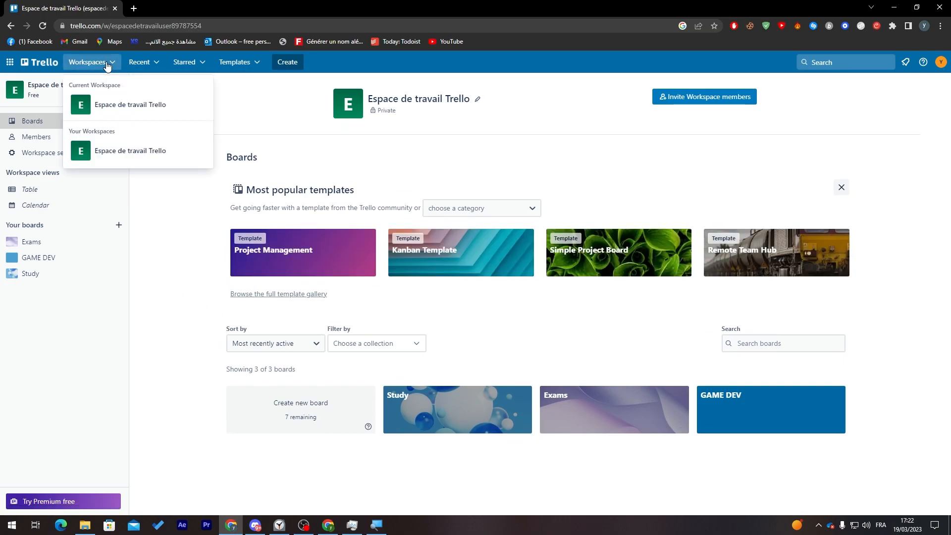
{"action": "left_click", "coordinate": [150, 65]}
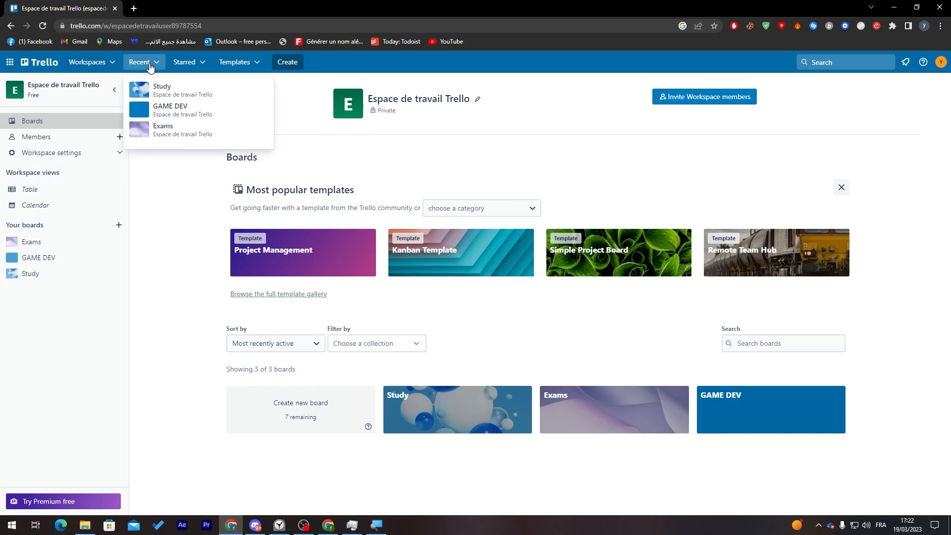
{"action": "left_click", "coordinate": [186, 62]}
{"action": "left_click", "coordinate": [158, 64]}
- Examine the top board templates and the creation form for the 1-on-1 Meeting Agenda template, closing it without creating a board
{"action": "left_click", "coordinate": [239, 63]}
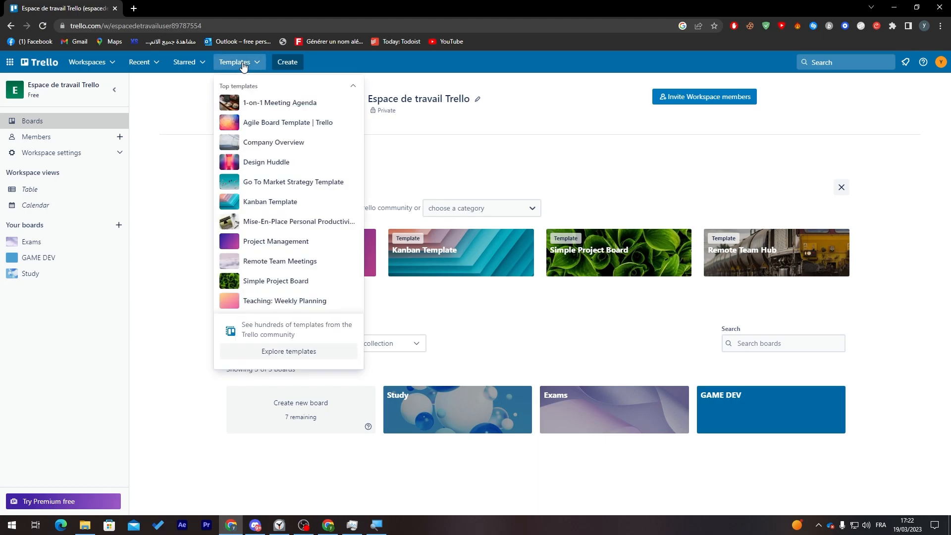
{"action": "left_click", "coordinate": [251, 110]}
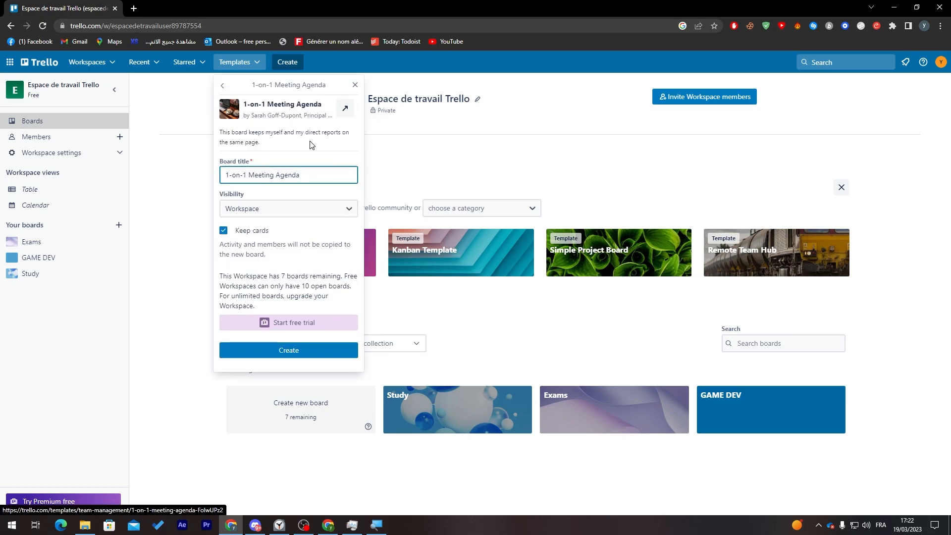
{"action": "left_click", "coordinate": [355, 85]}
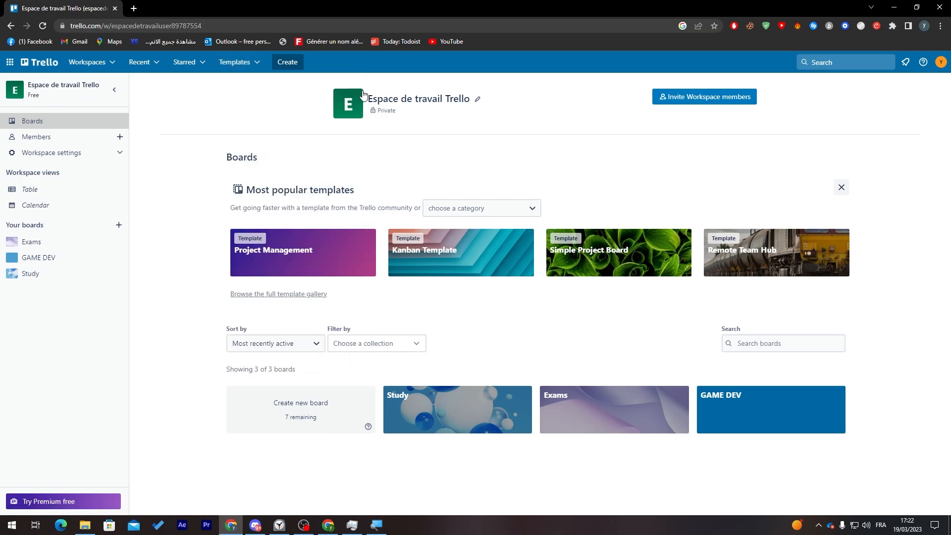
- Go to the home page with all boards and read through the features listed in the workspace's Premium upgrade offer
{"action": "left_click", "coordinate": [46, 72]}
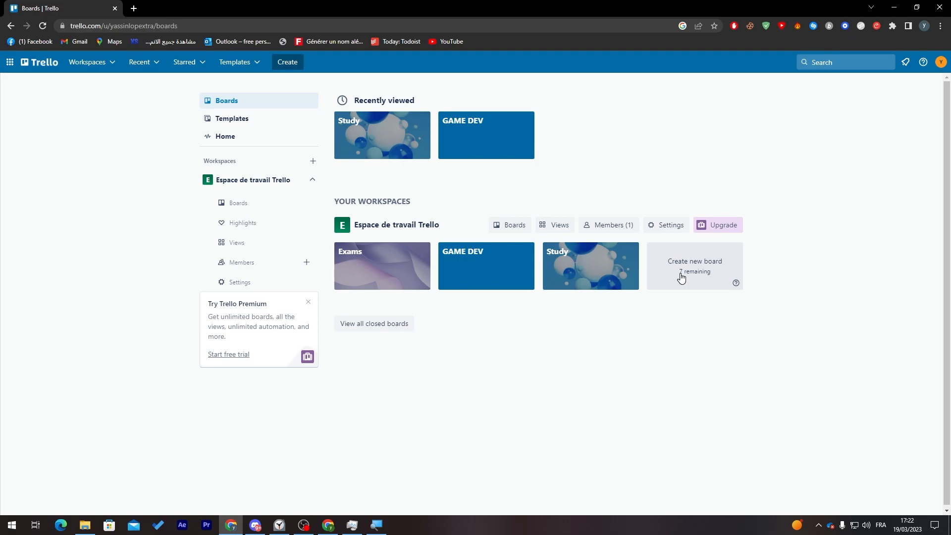
{"action": "left_click", "coordinate": [724, 226]}
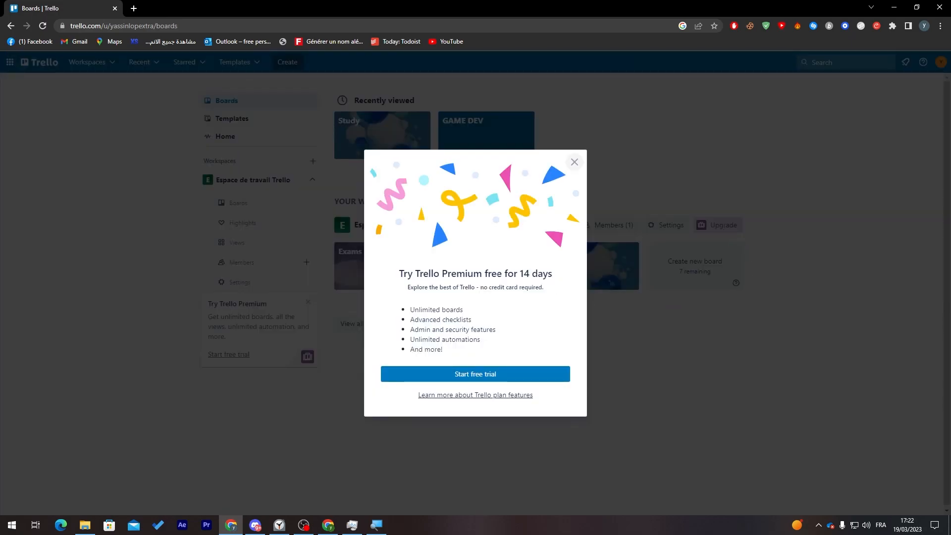
{"action": "left_click_drag", "start_coordinate": [411, 320], "coordinate": [516, 331]}
{"action": "left_click", "coordinate": [473, 341]}
{"action": "left_click_drag", "start_coordinate": [454, 354], "coordinate": [400, 352]}
{"action": "left_click", "coordinate": [400, 352]}
- Compare the features of the Free, Standard and Premium plans and dismiss the trial offer
{"action": "left_click", "coordinate": [524, 396]}
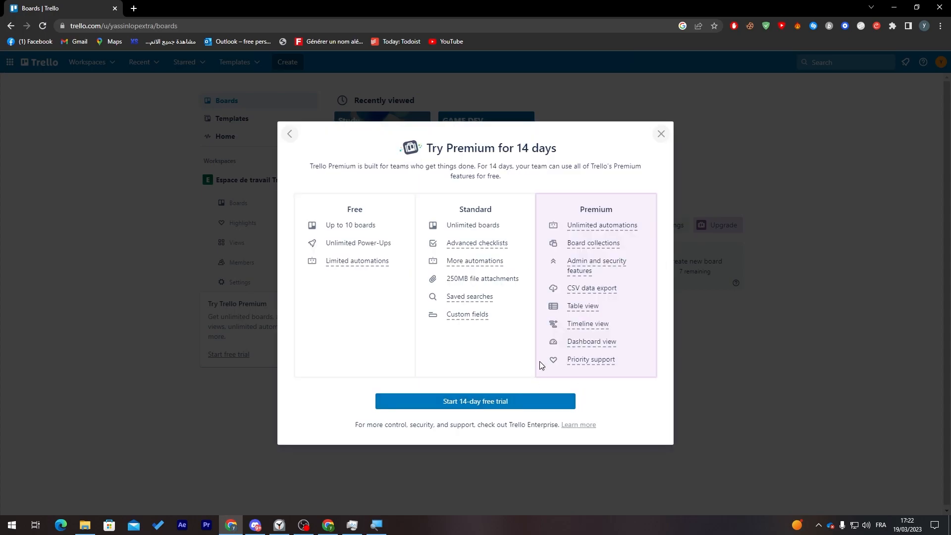
{"action": "double_click", "coordinate": [460, 213]}
{"action": "left_click", "coordinate": [551, 215]}
{"action": "double_click", "coordinate": [581, 210]}
{"action": "left_click", "coordinate": [661, 134]}
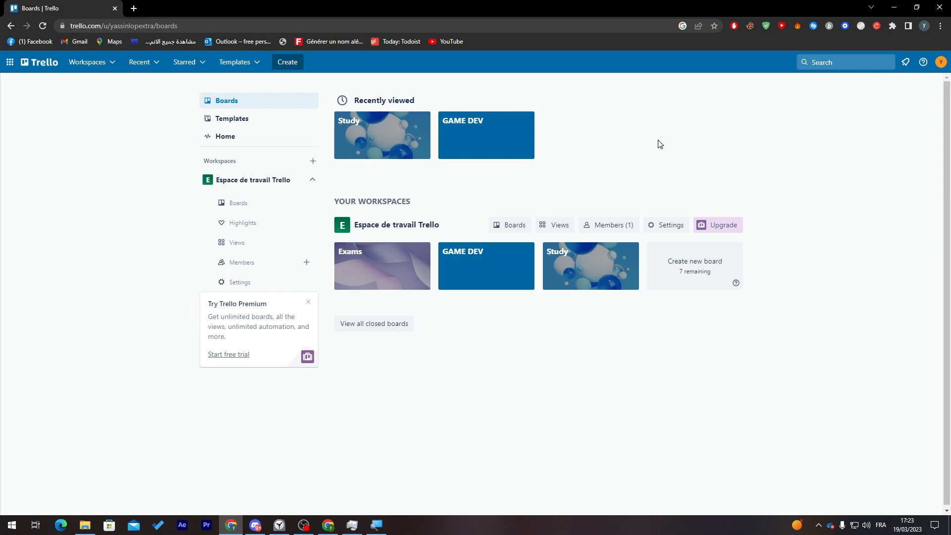